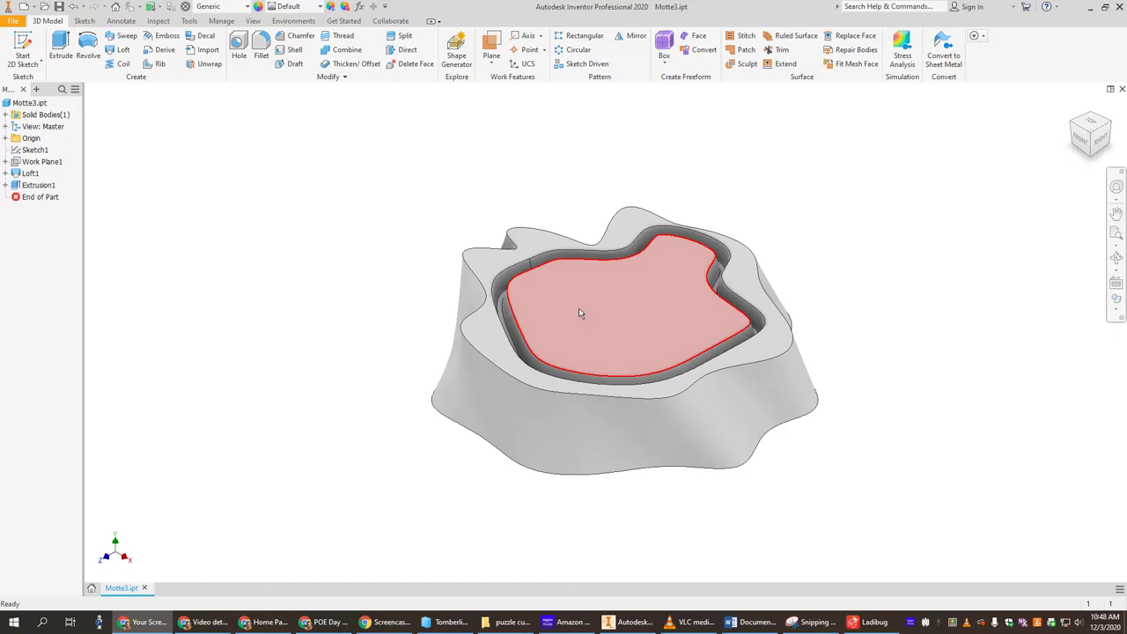
# Open the right-click marking menu on the motte's flat top face.
pyautogui.rightClick(578, 313)
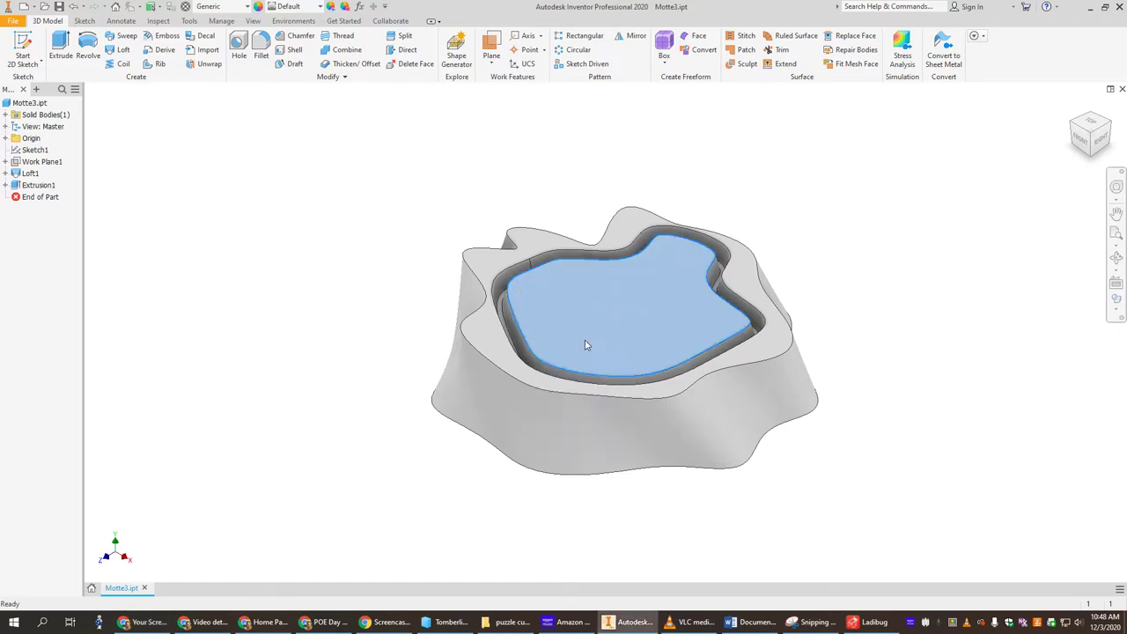
# Create Sketch9 on the top face with one diagonal line from lower-left to upper-right through the origin.
pyautogui.click(585, 343)
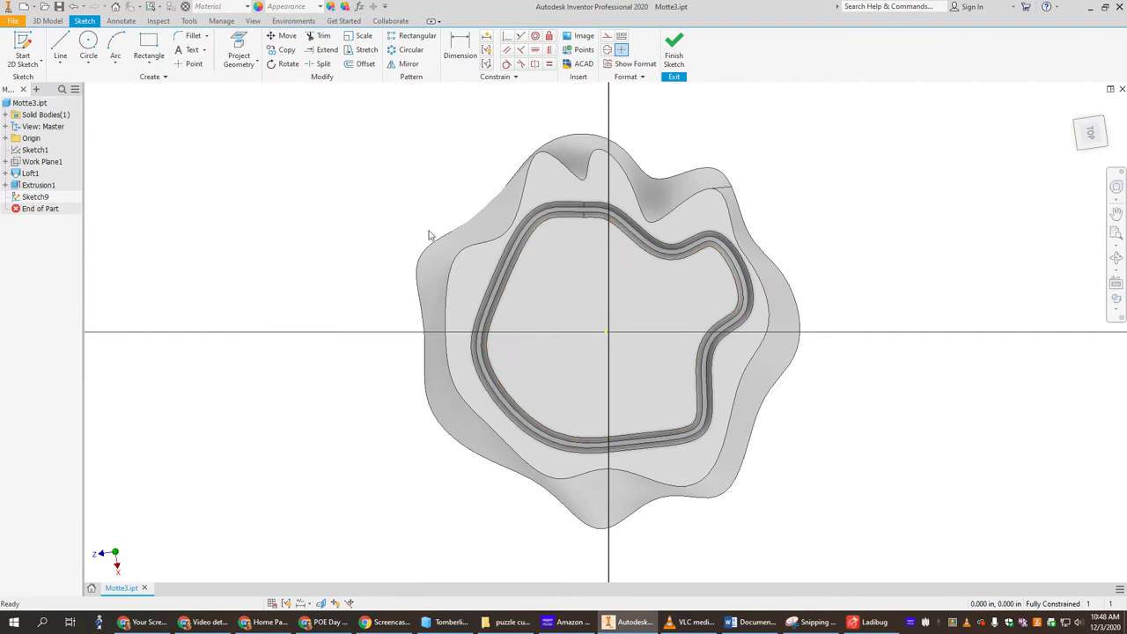
pyautogui.click(60, 46)
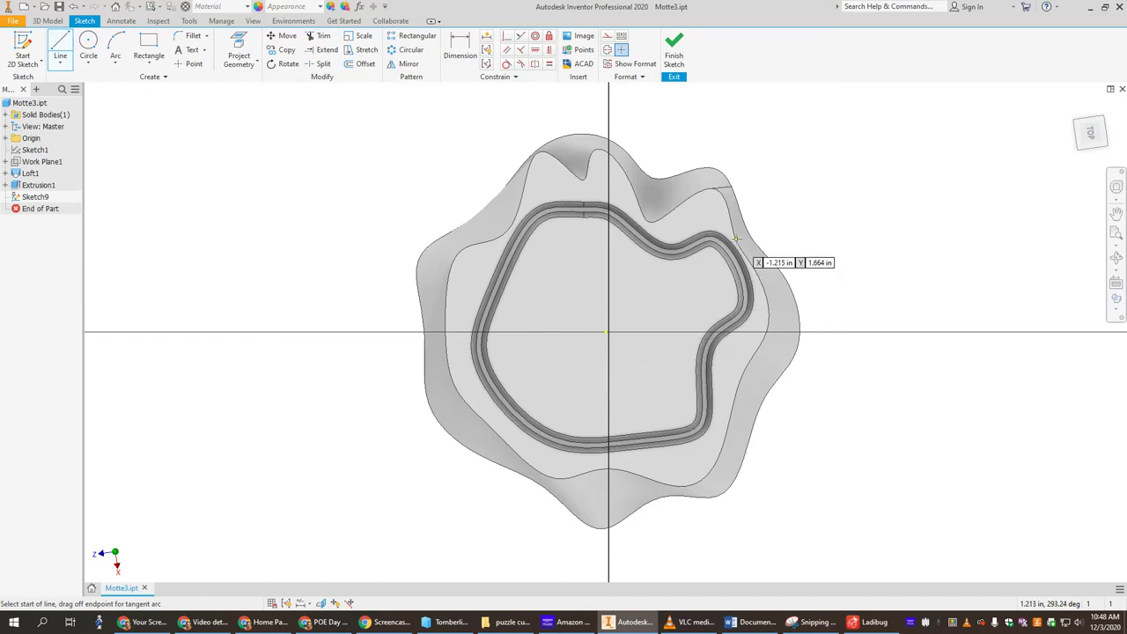
pyautogui.click(520, 371)
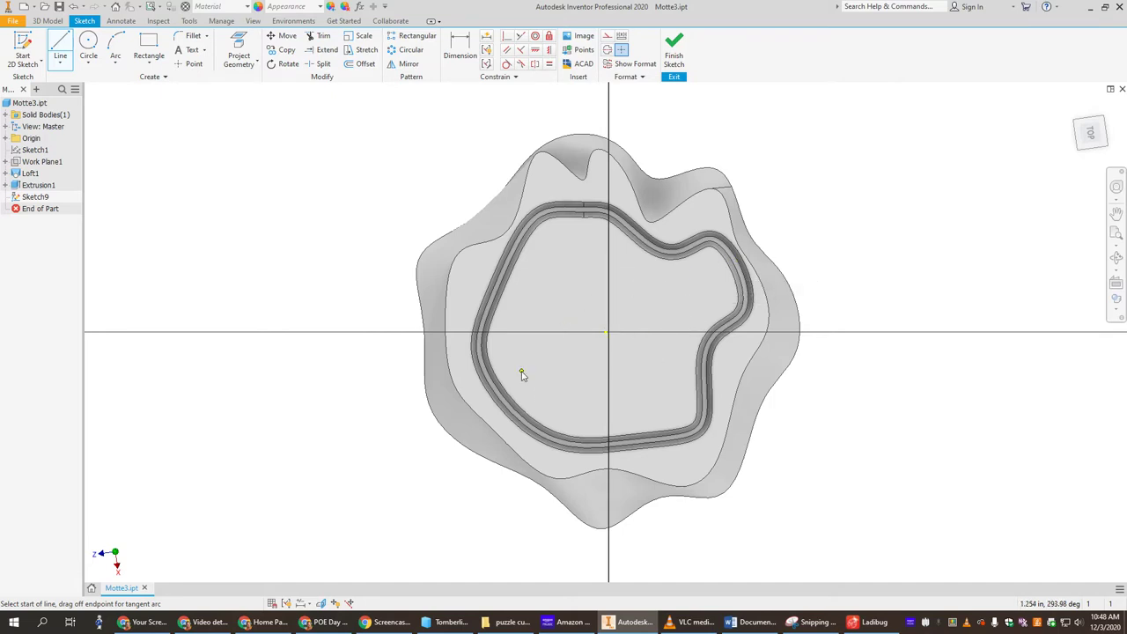
pyautogui.click(703, 285)
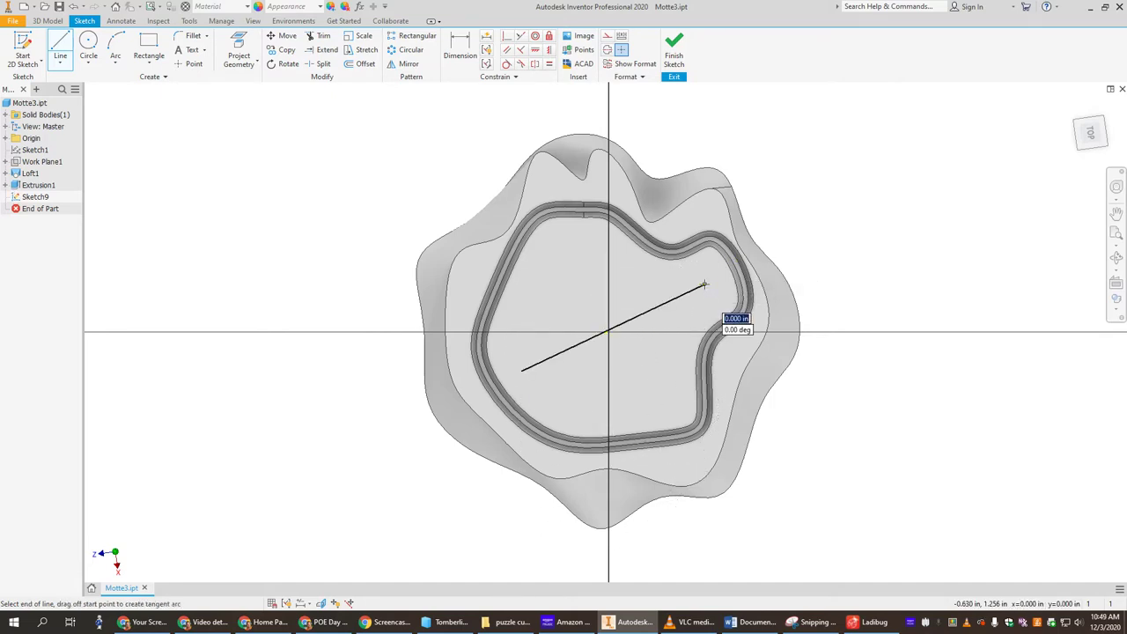
pyautogui.press('Escape')
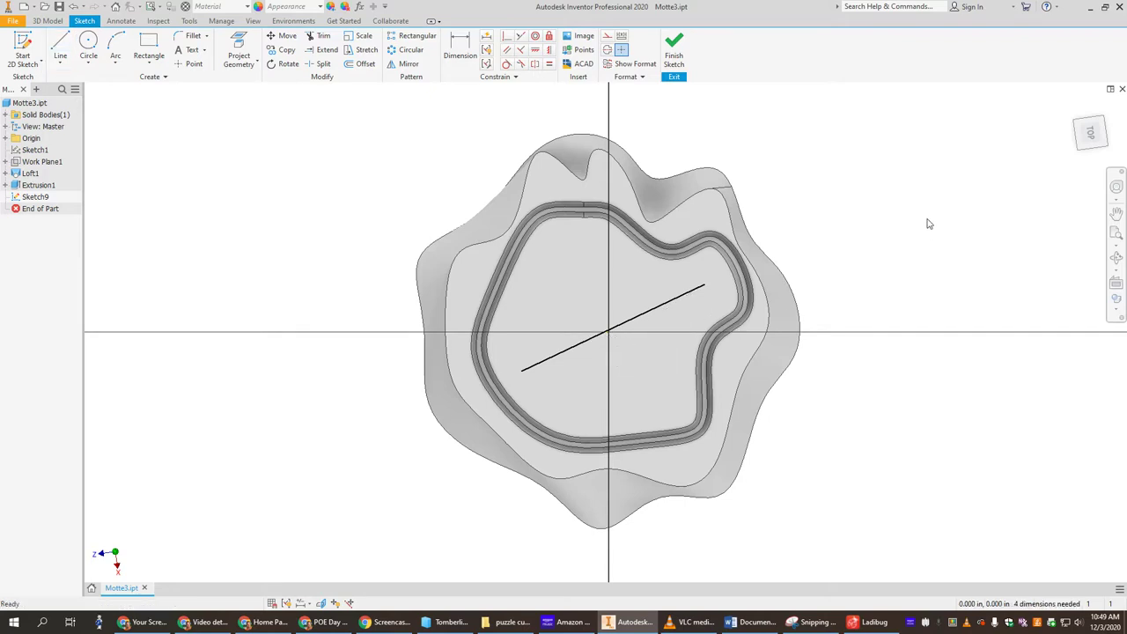
# Draw a stepped chain of perpendicular line segments from the diagonal line and back onto it.
pyautogui.click(59, 46)
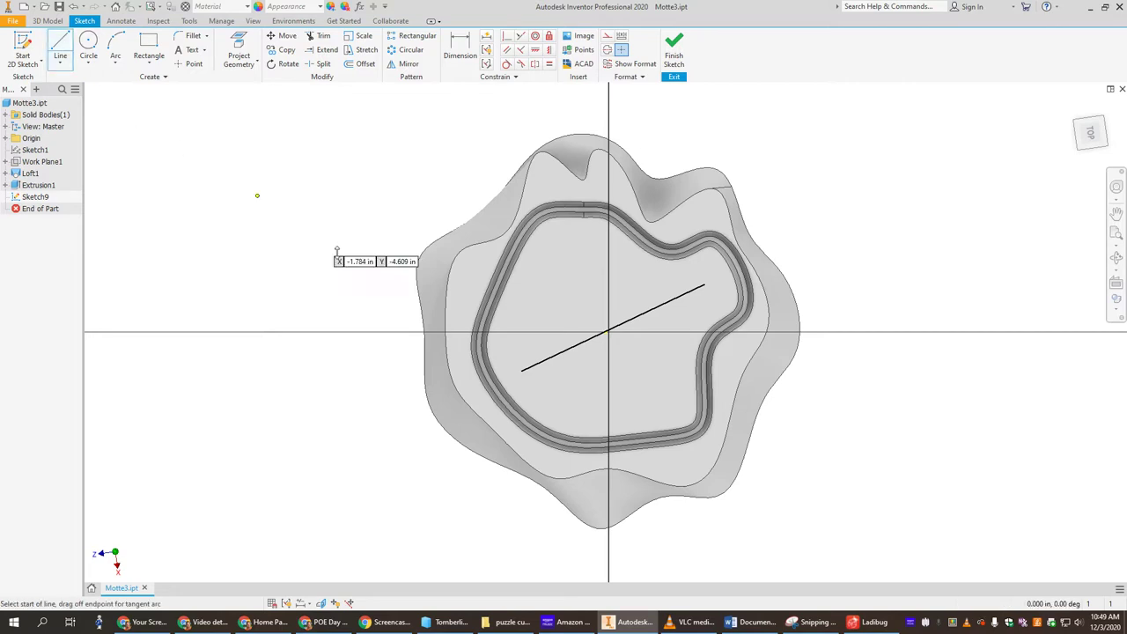
pyautogui.click(537, 354)
pyautogui.click(521, 336)
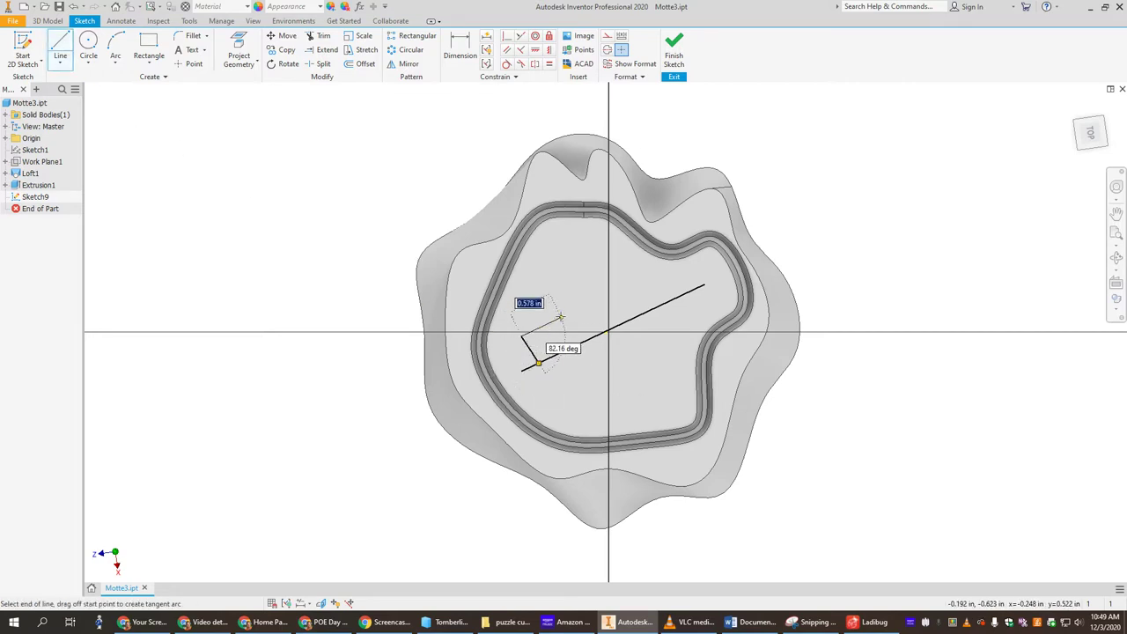
pyautogui.press('Return')
pyautogui.click(539, 275)
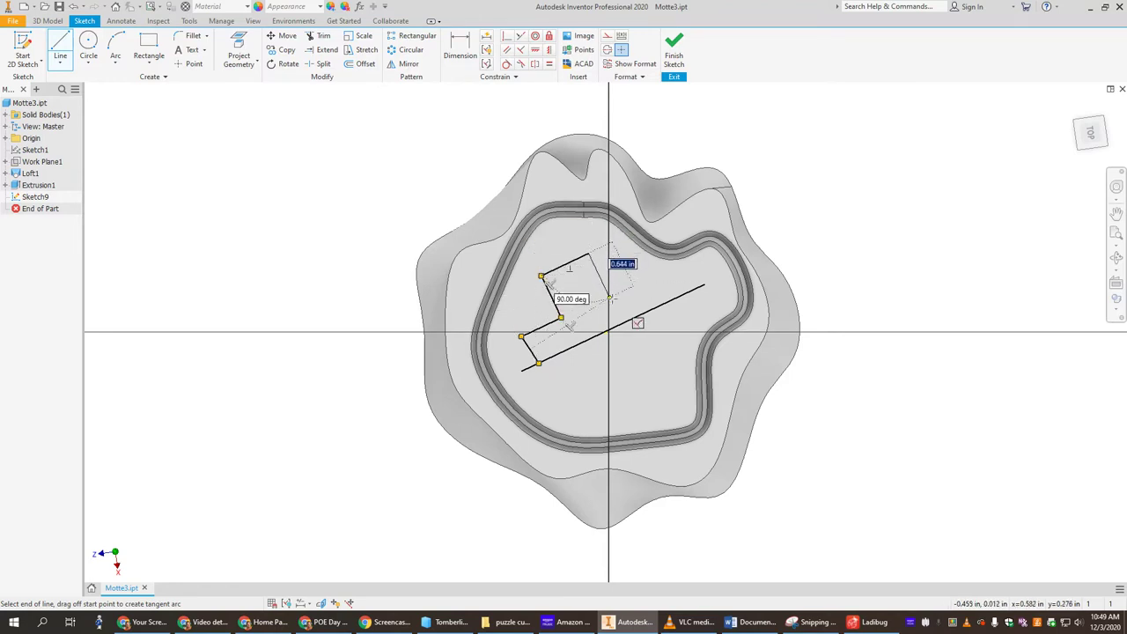
pyautogui.press('Return')
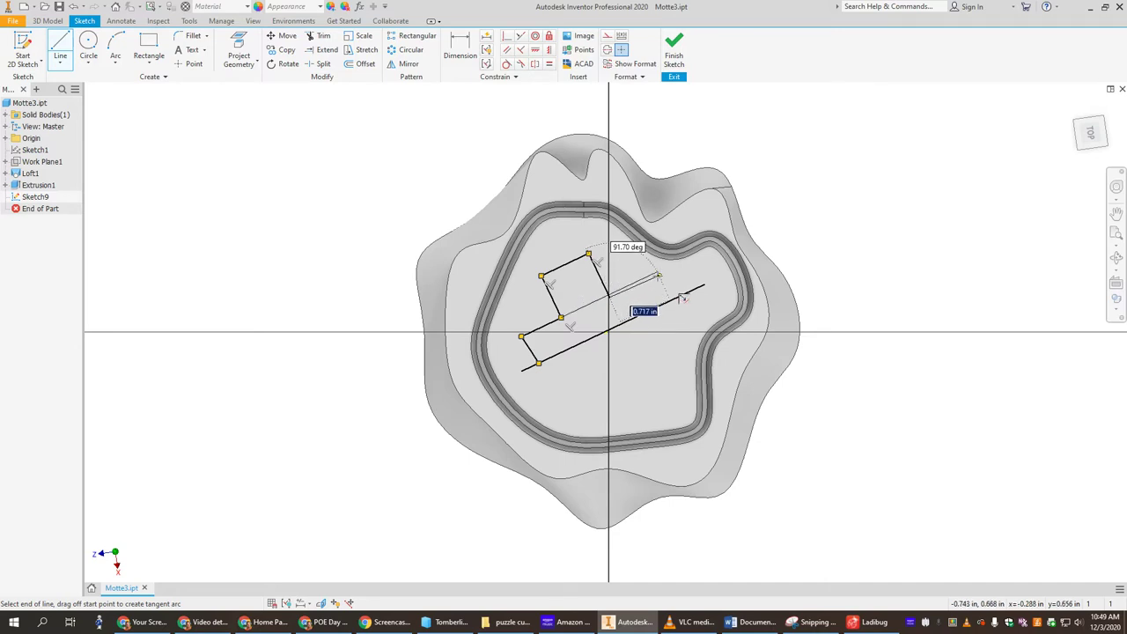
pyautogui.press('Return')
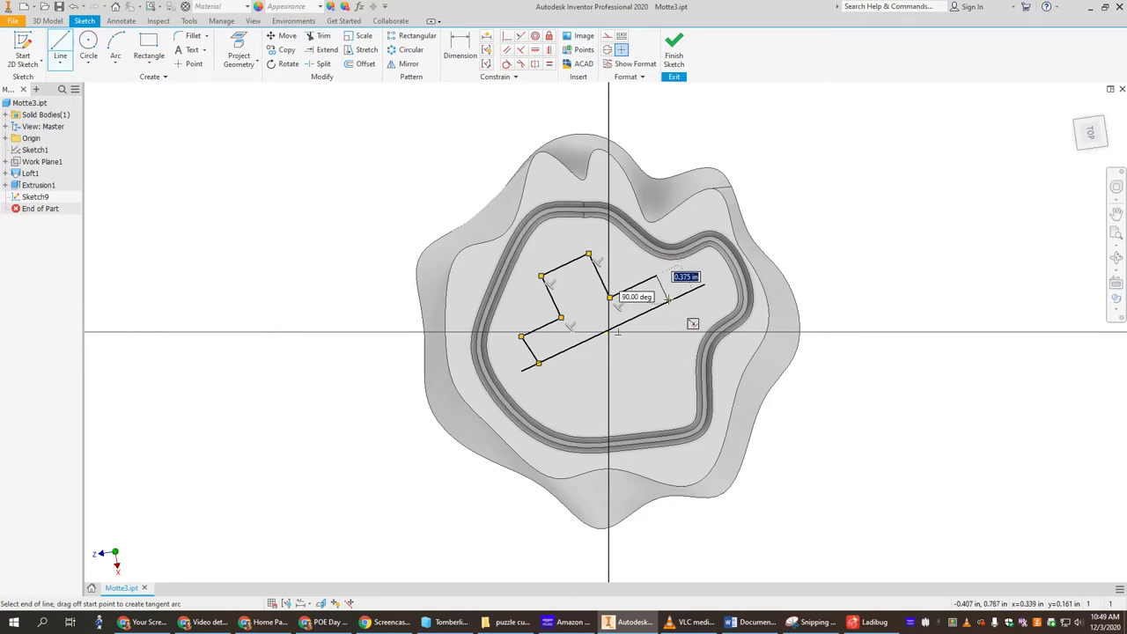
pyautogui.doubleClick(669, 300)
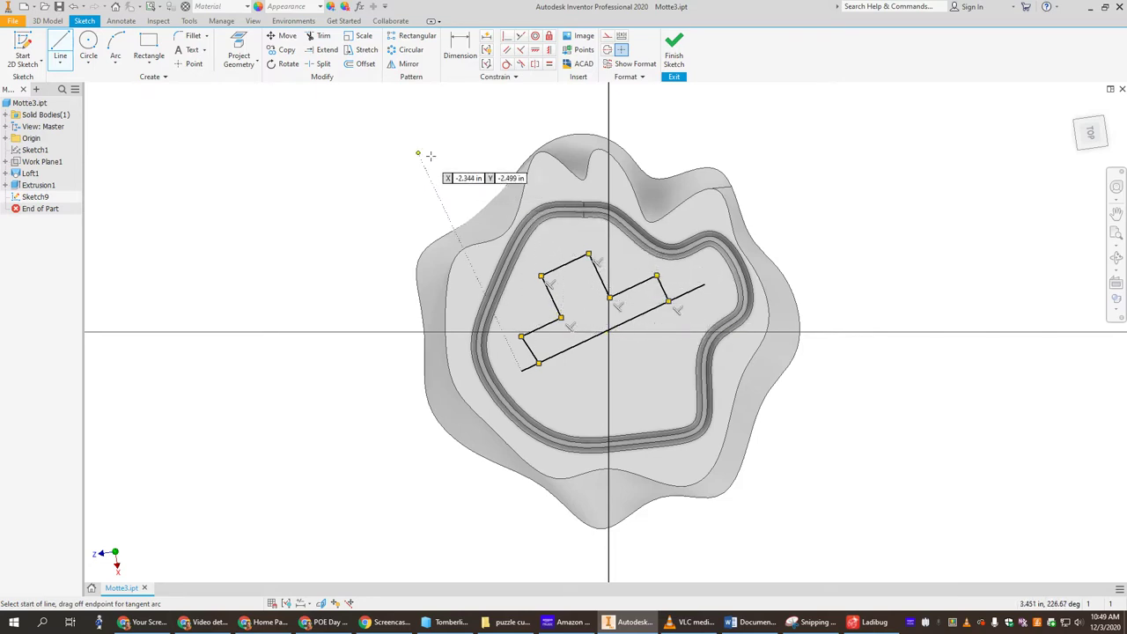
# Place centre-point circles on the upper-left, top, right and lower-left corners of the outline.
pyautogui.click(88, 46)
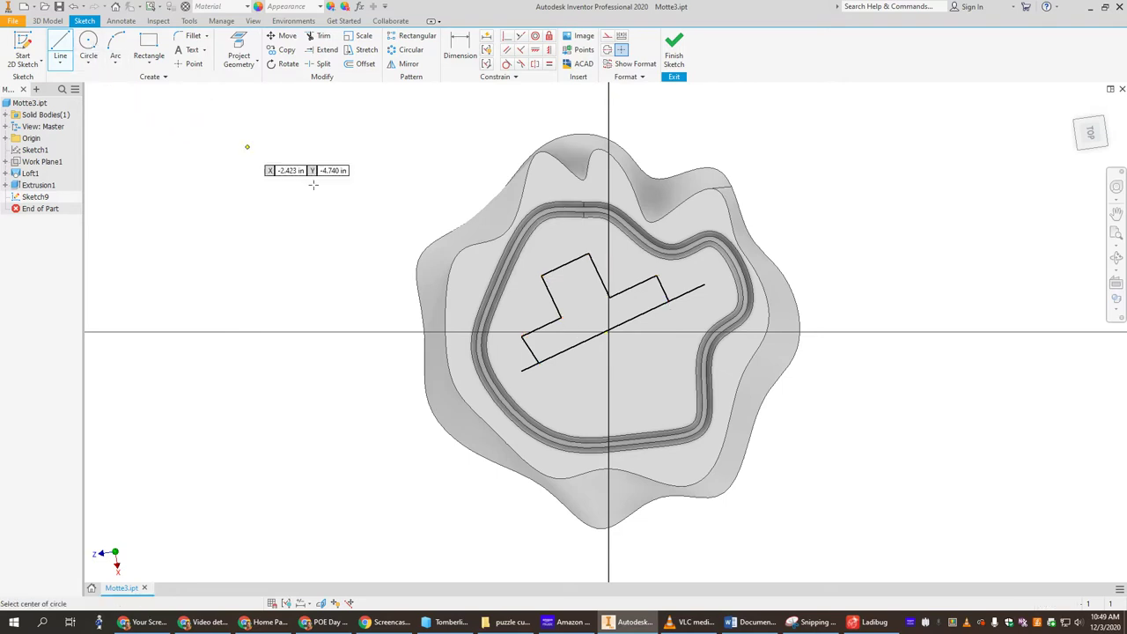
pyautogui.click(543, 276)
pyautogui.click(530, 272)
pyautogui.click(589, 253)
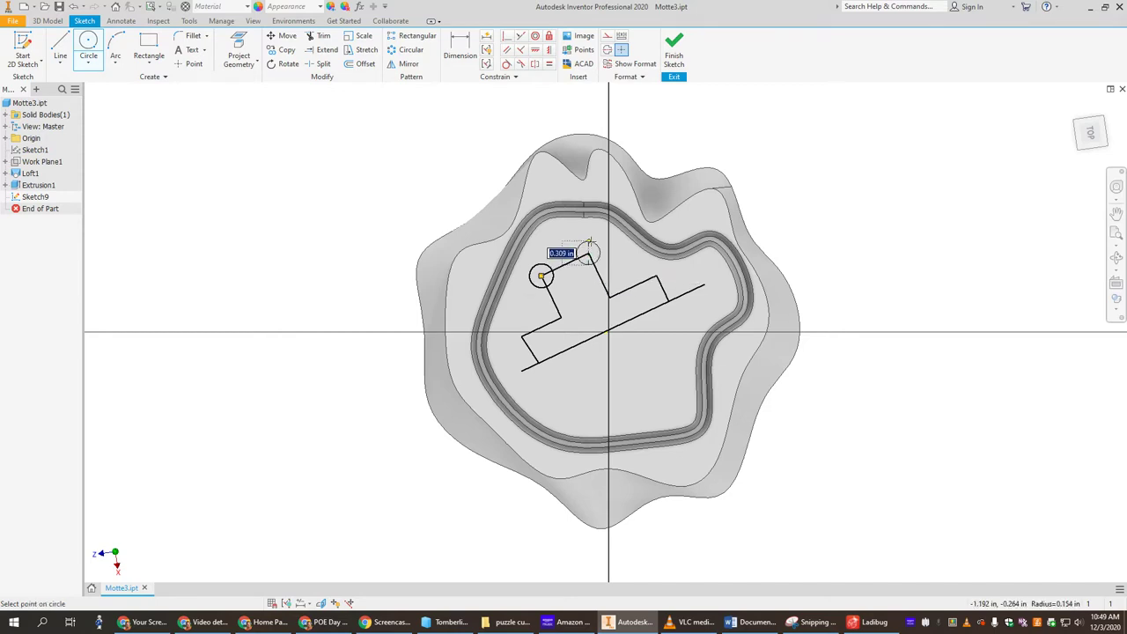
pyautogui.click(590, 242)
pyautogui.click(655, 276)
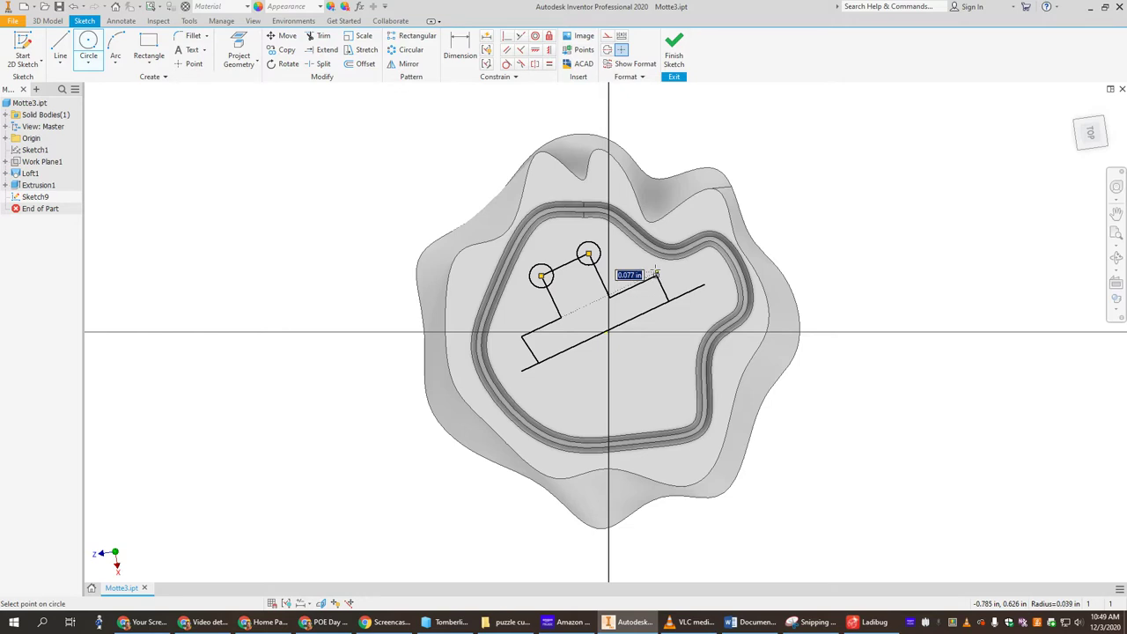
pyautogui.click(666, 274)
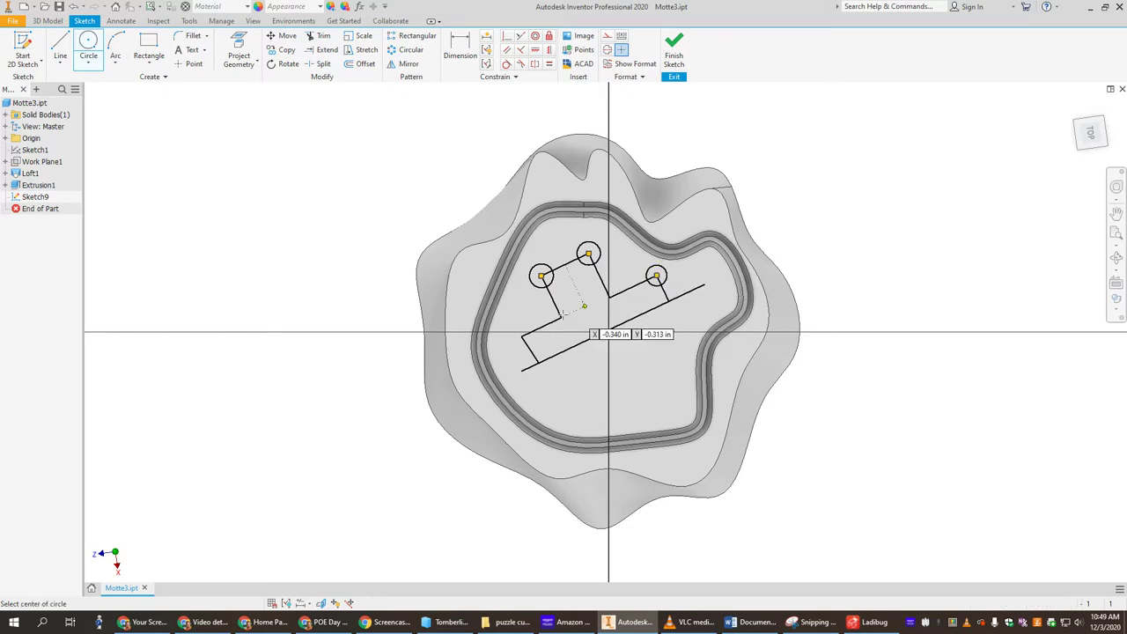
pyautogui.click(522, 335)
pyautogui.click(512, 332)
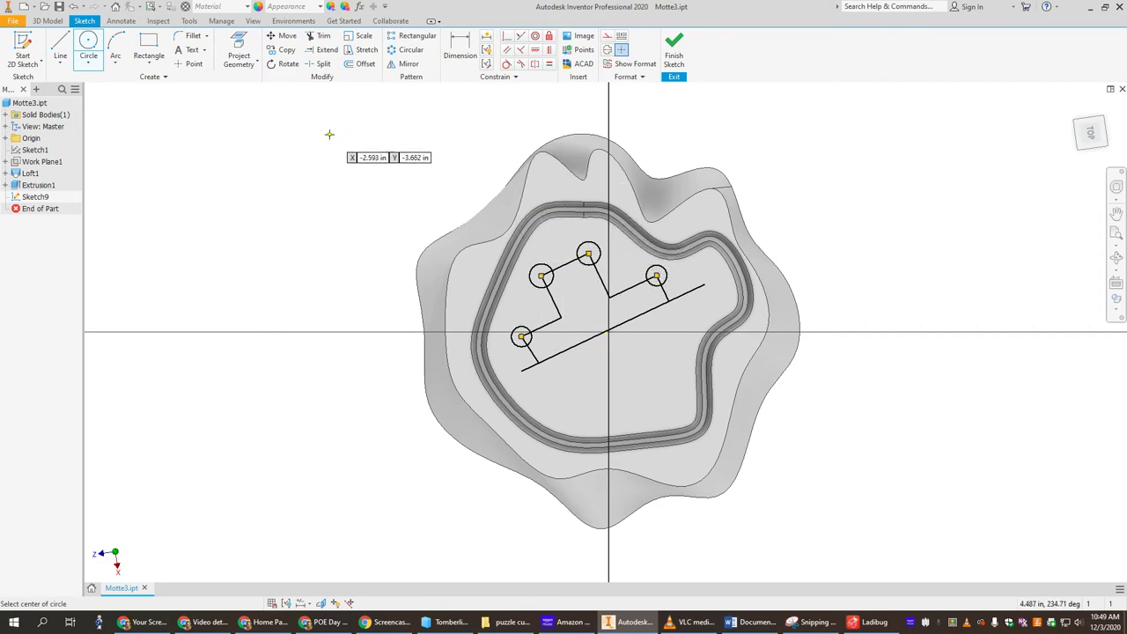
# Trim the inner portions of the upper-left, top and lower-left corner circles.
pyautogui.click(320, 35)
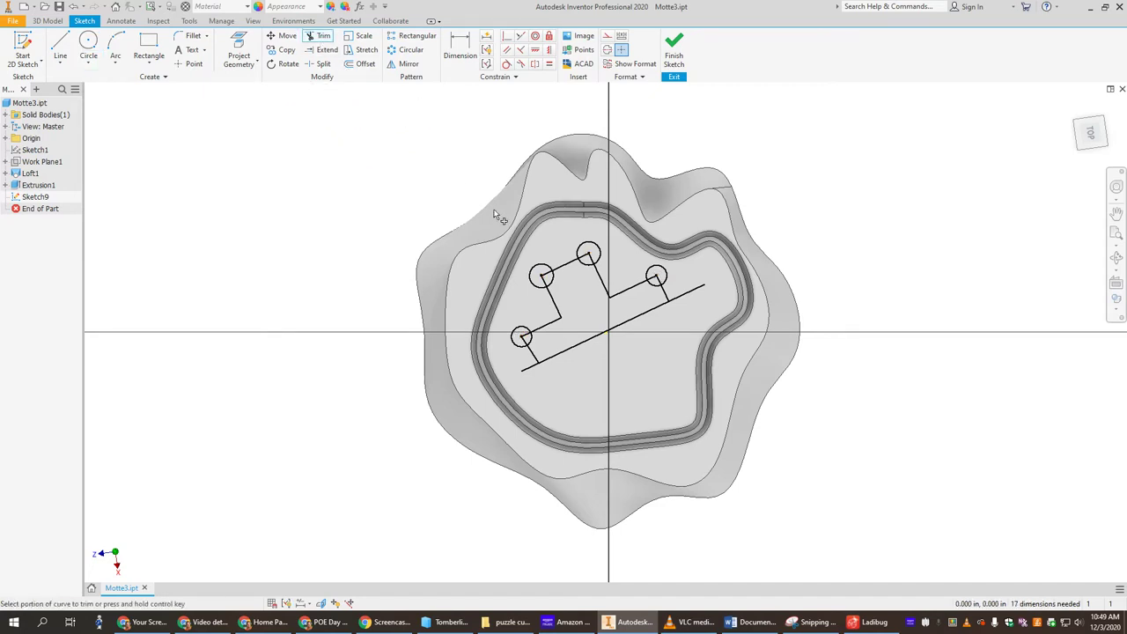
pyautogui.click(550, 280)
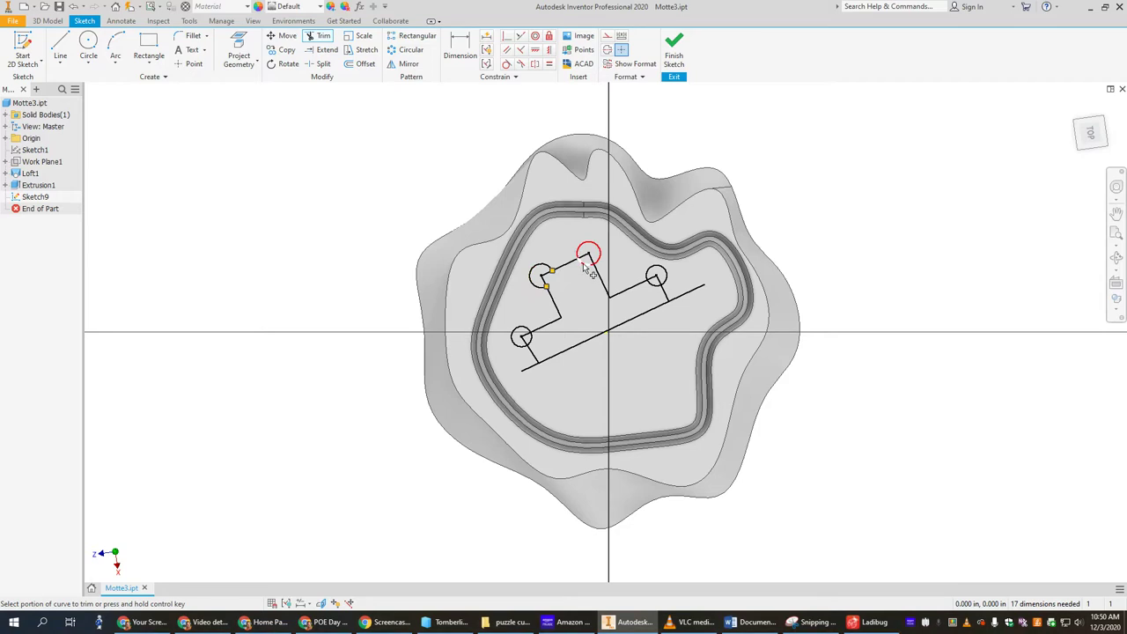
pyautogui.click(584, 267)
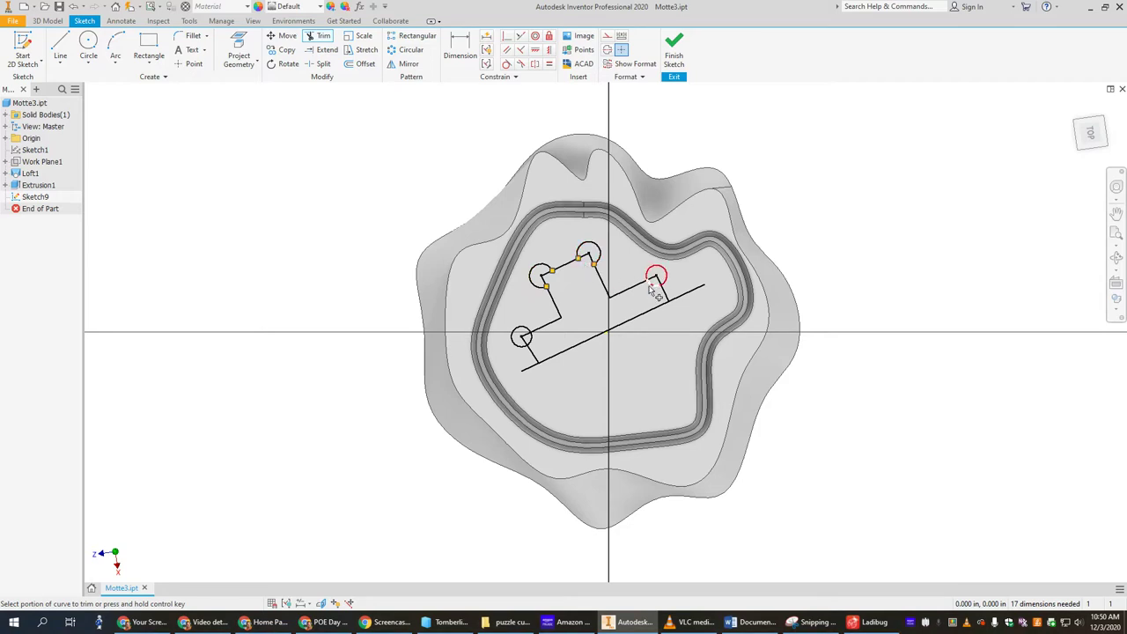
pyautogui.click(531, 339)
# Select the outline's wall segments and the four corner arcs as the geometry to mirror.
pyautogui.click(408, 66)
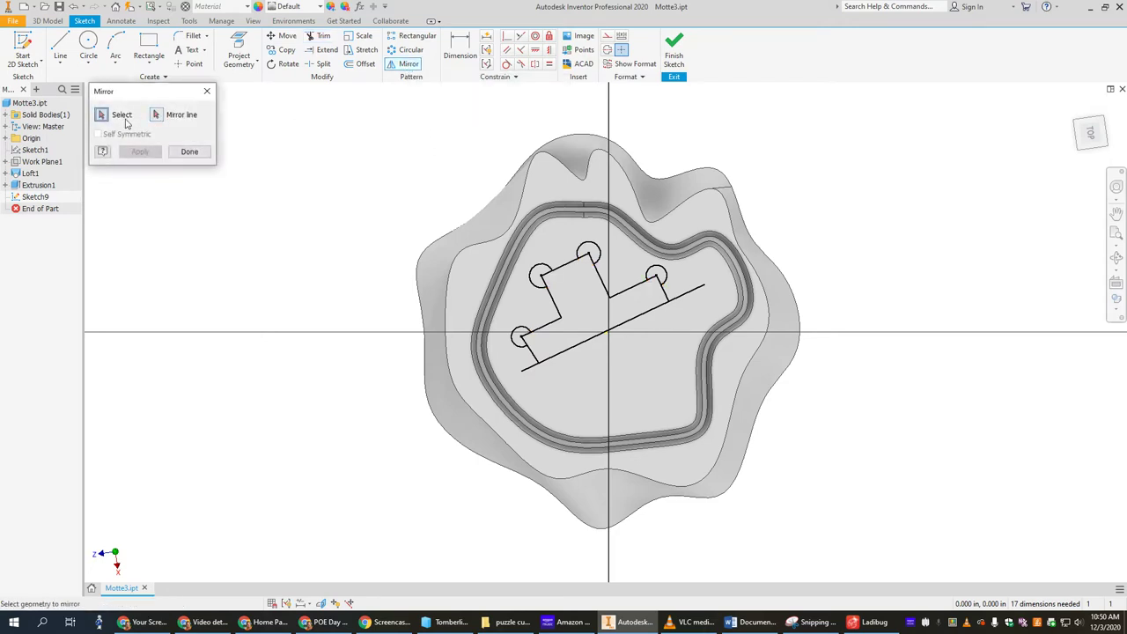
pyautogui.click(532, 352)
pyautogui.click(530, 340)
pyautogui.click(549, 325)
pyautogui.click(552, 302)
pyautogui.click(543, 290)
pyautogui.click(568, 266)
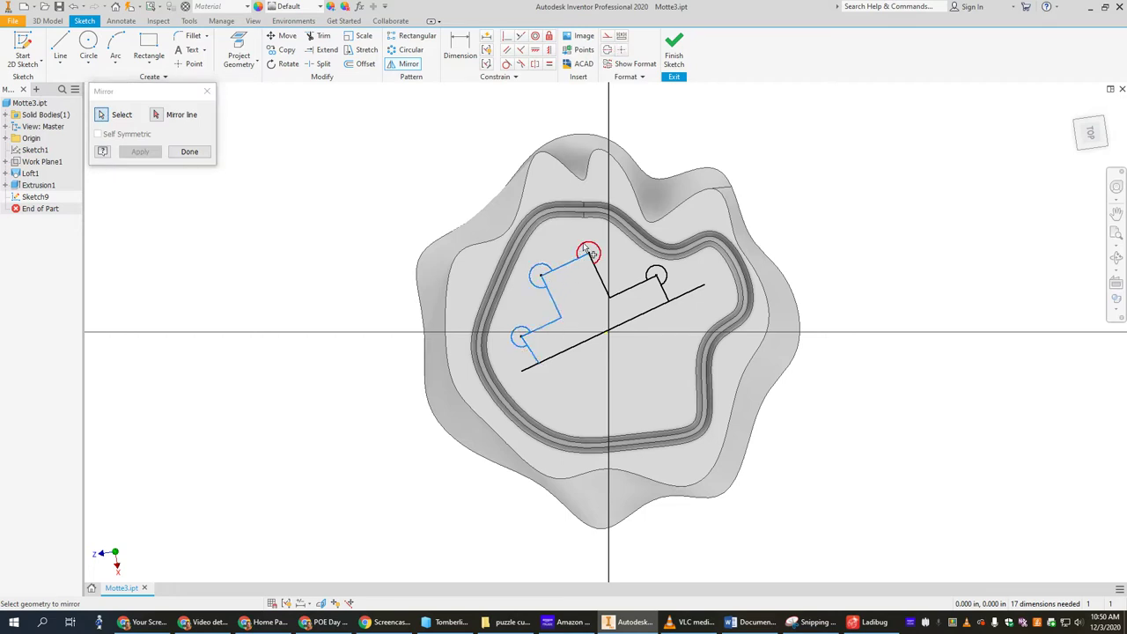
pyautogui.click(597, 260)
pyautogui.click(632, 283)
pyautogui.click(660, 280)
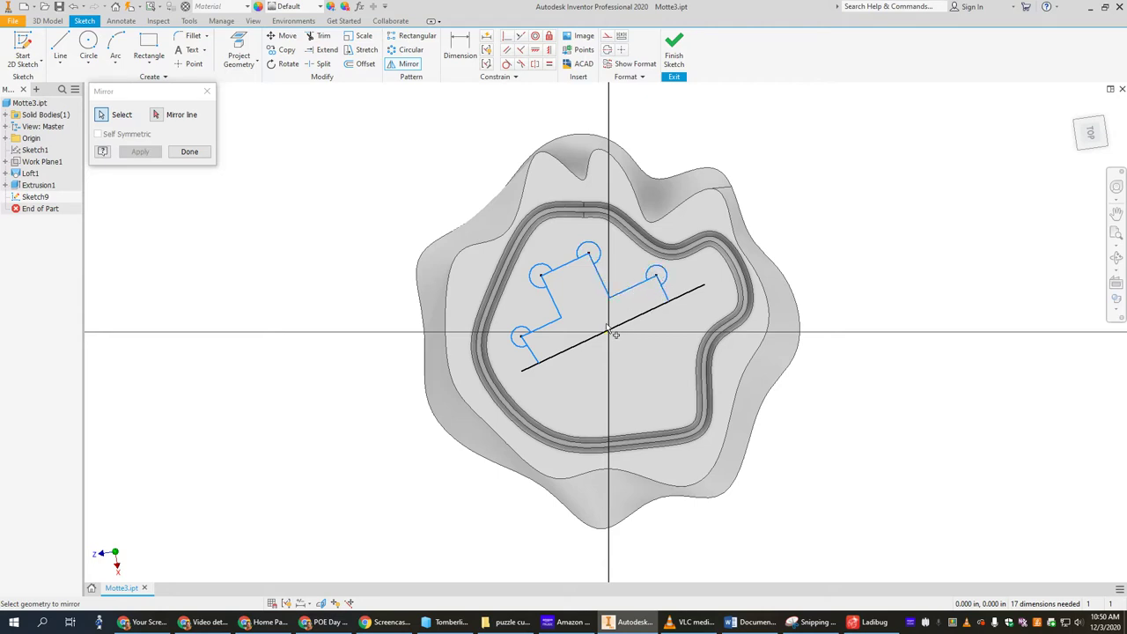
# Mirror the selected geometry across the diagonal line and close the Mirror tool.
pyautogui.click(157, 115)
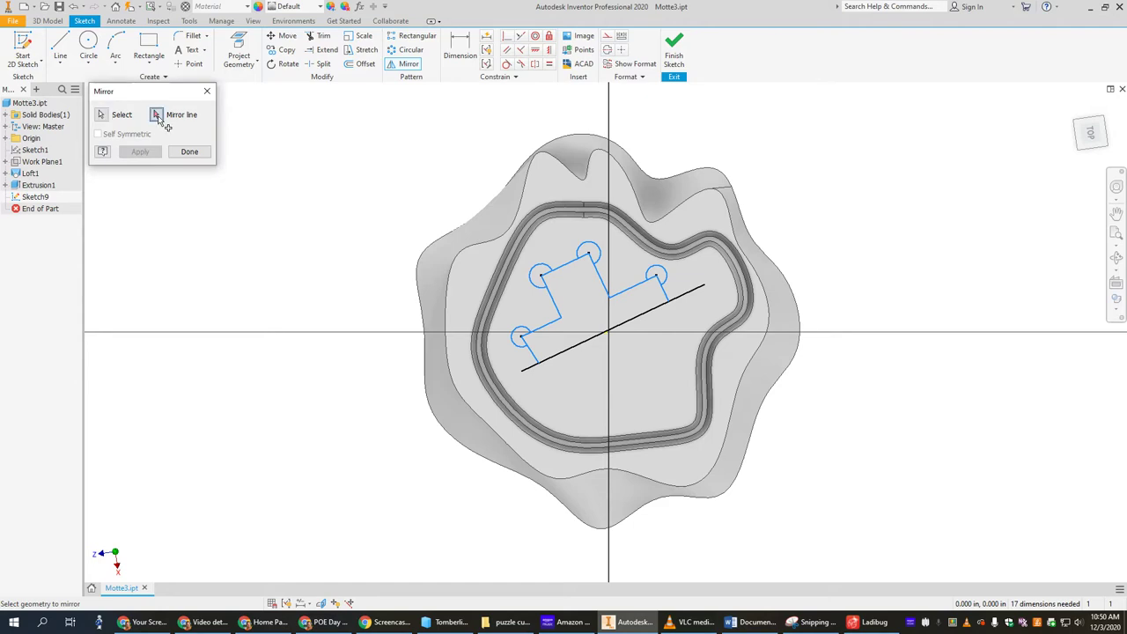
pyautogui.click(570, 351)
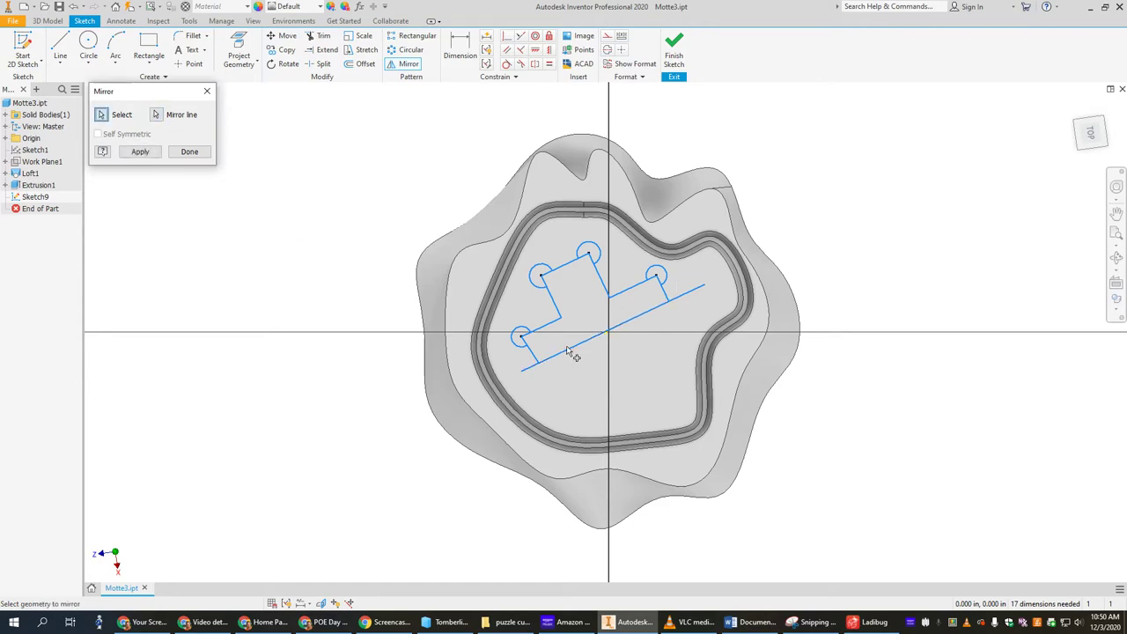
pyautogui.click(137, 154)
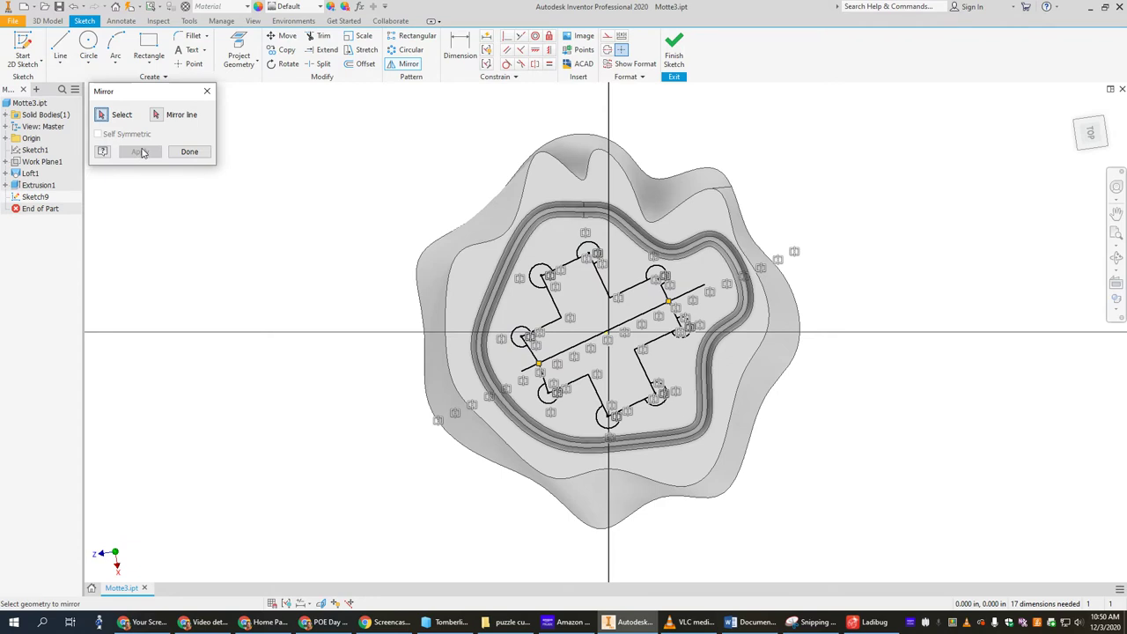
pyautogui.click(187, 153)
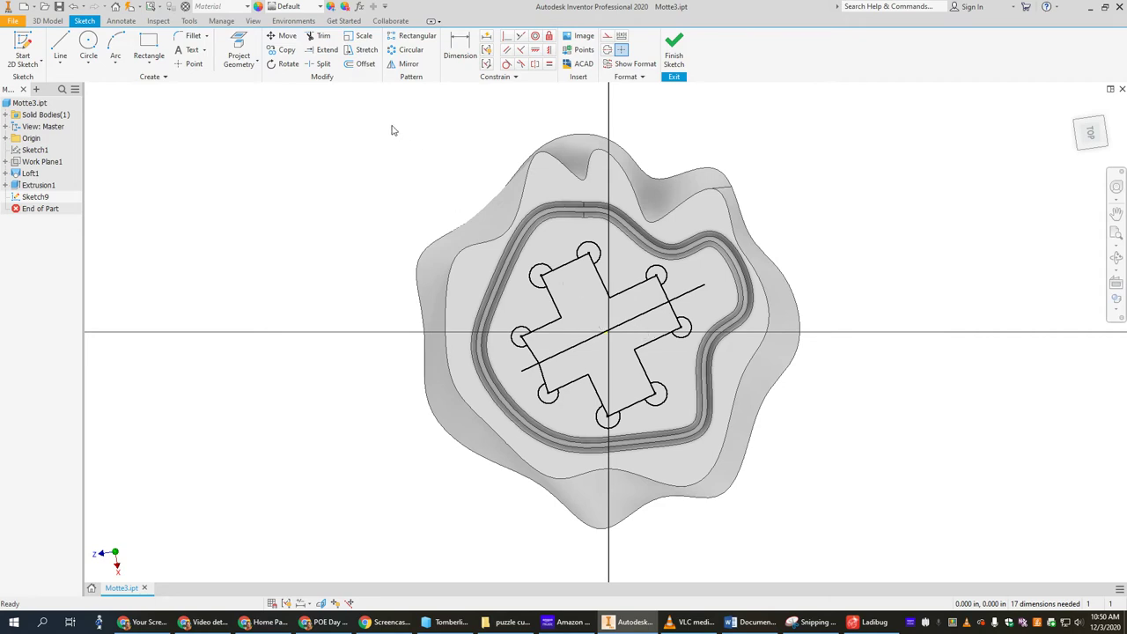
# Offset the whole cross outline inward to form the wall thickness, then hide constraint symbols.
pyautogui.click(365, 63)
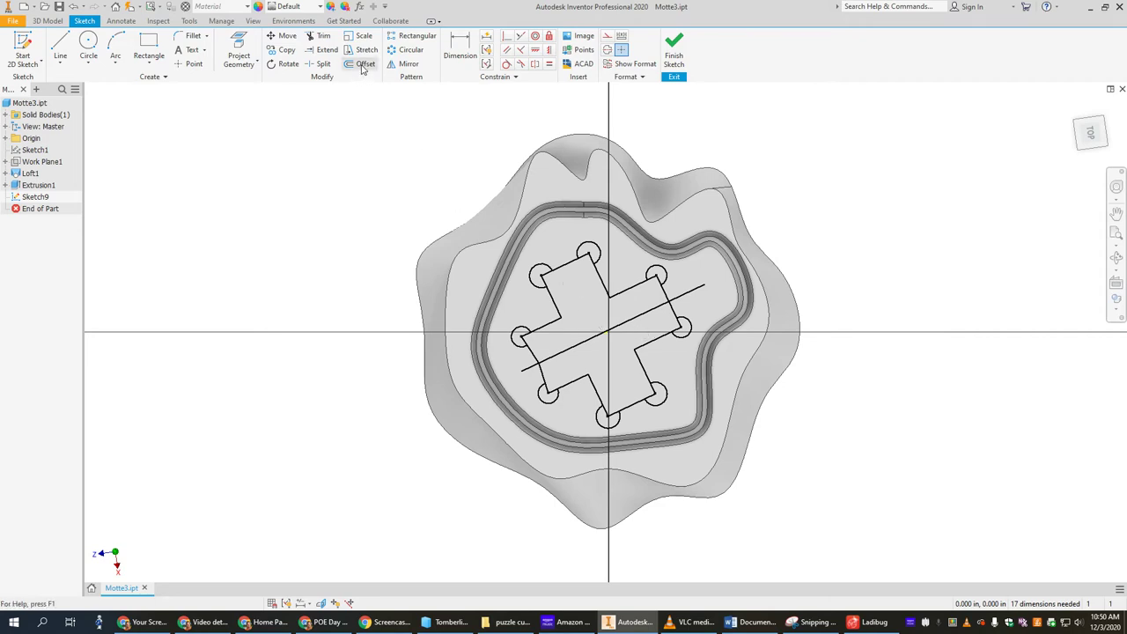
pyautogui.click(570, 274)
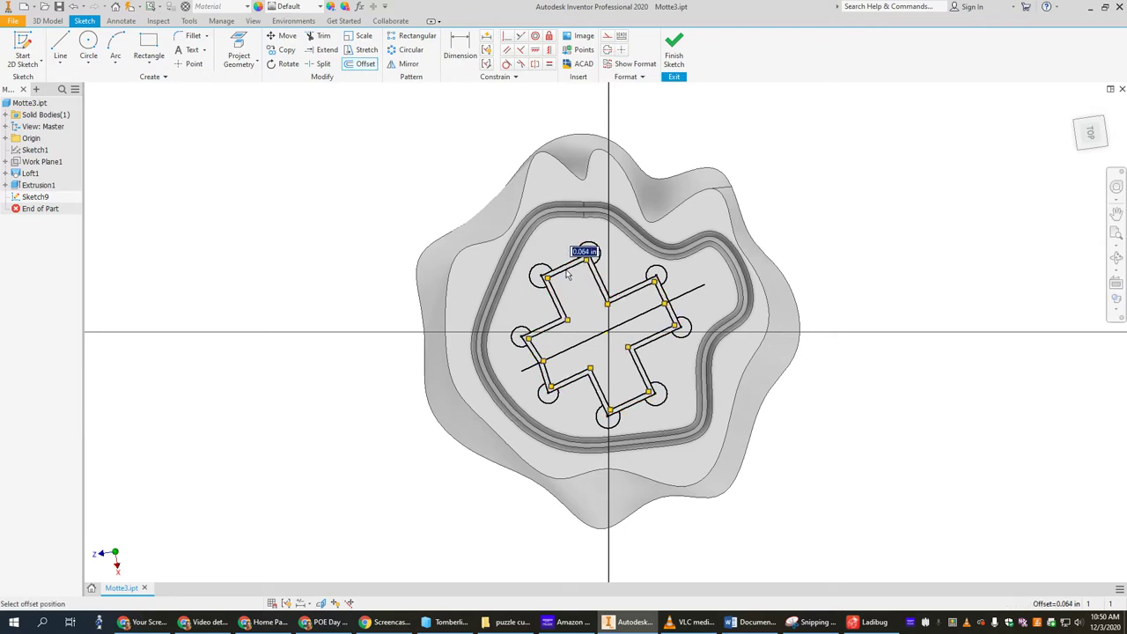
pyautogui.click(567, 271)
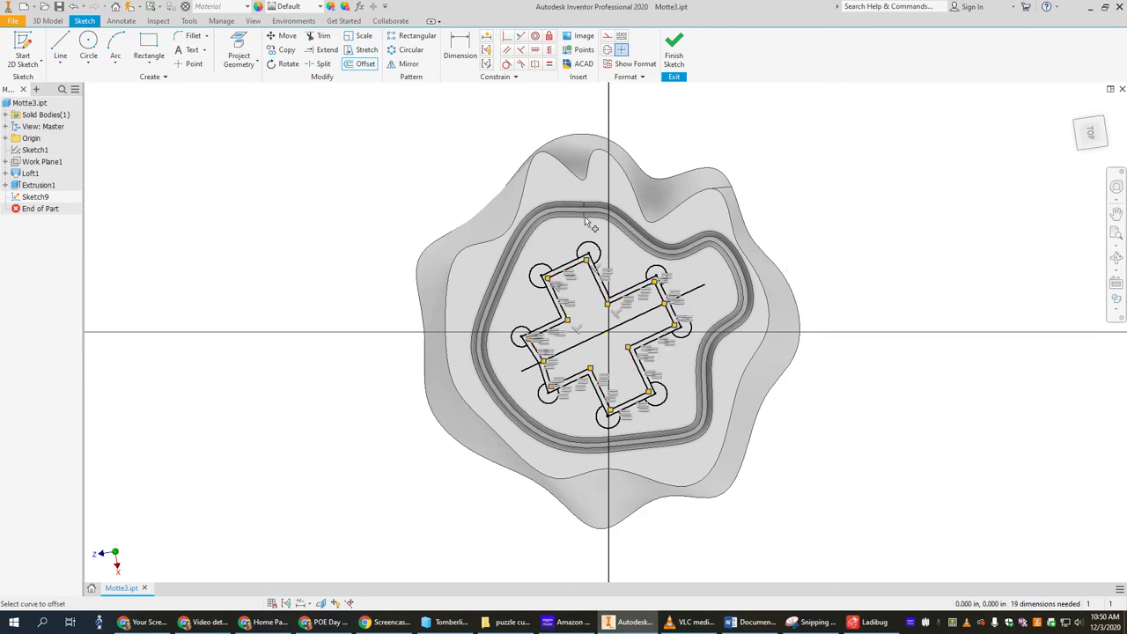
pyautogui.click(286, 604)
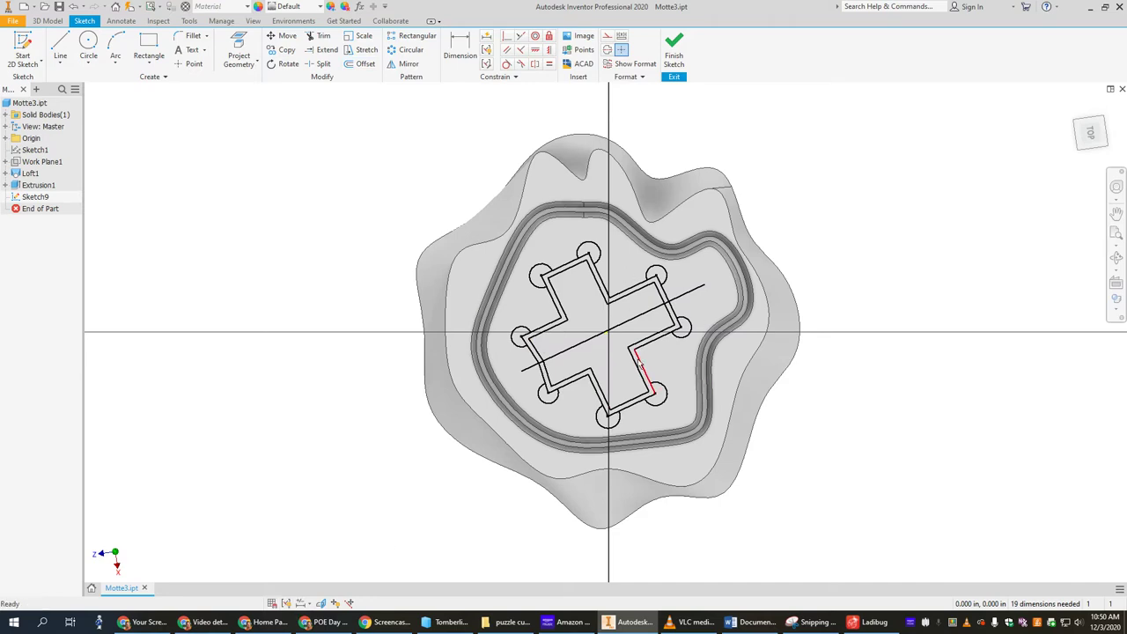
# Add concentric offset rings inside the upper-left, top and upper-right tower circles.
pyautogui.click(539, 269)
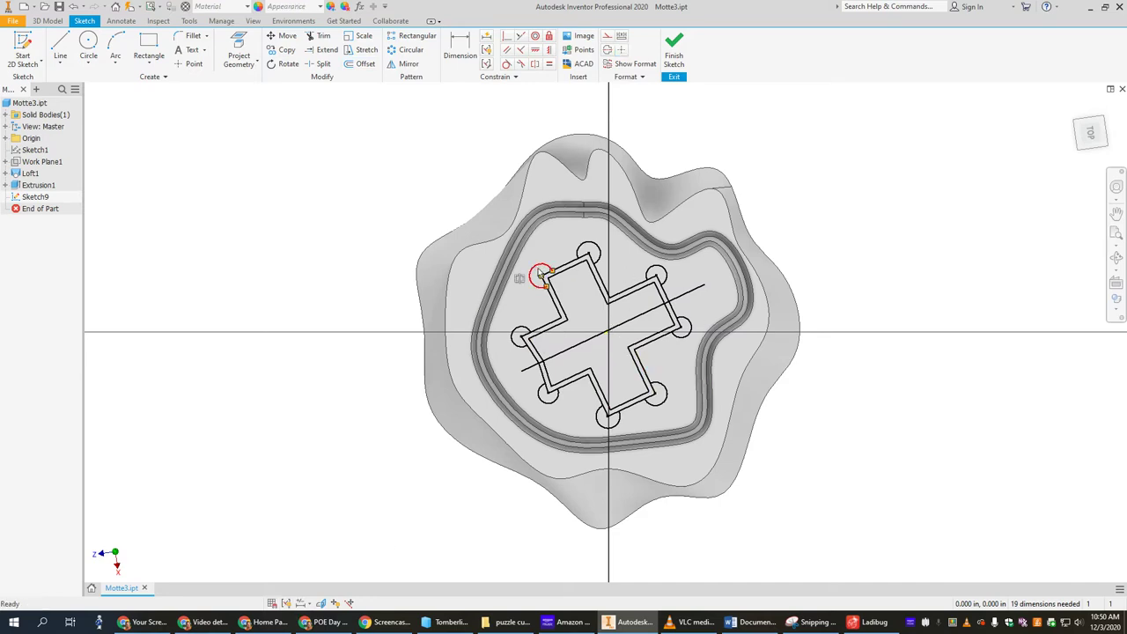
pyautogui.click(364, 64)
pyautogui.click(539, 271)
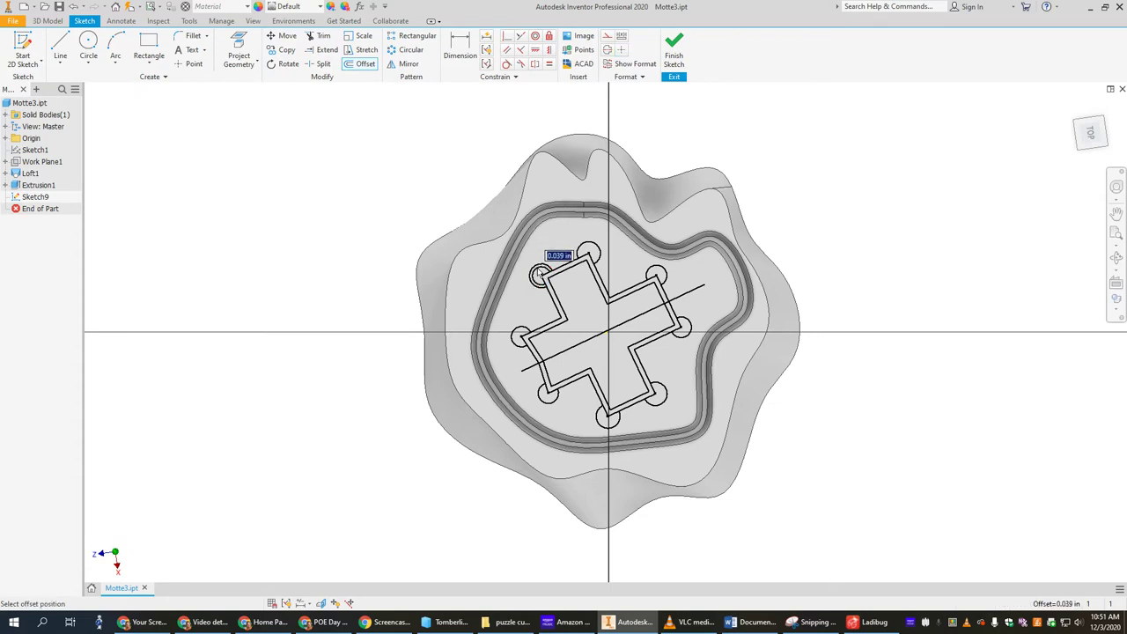
pyautogui.click(539, 273)
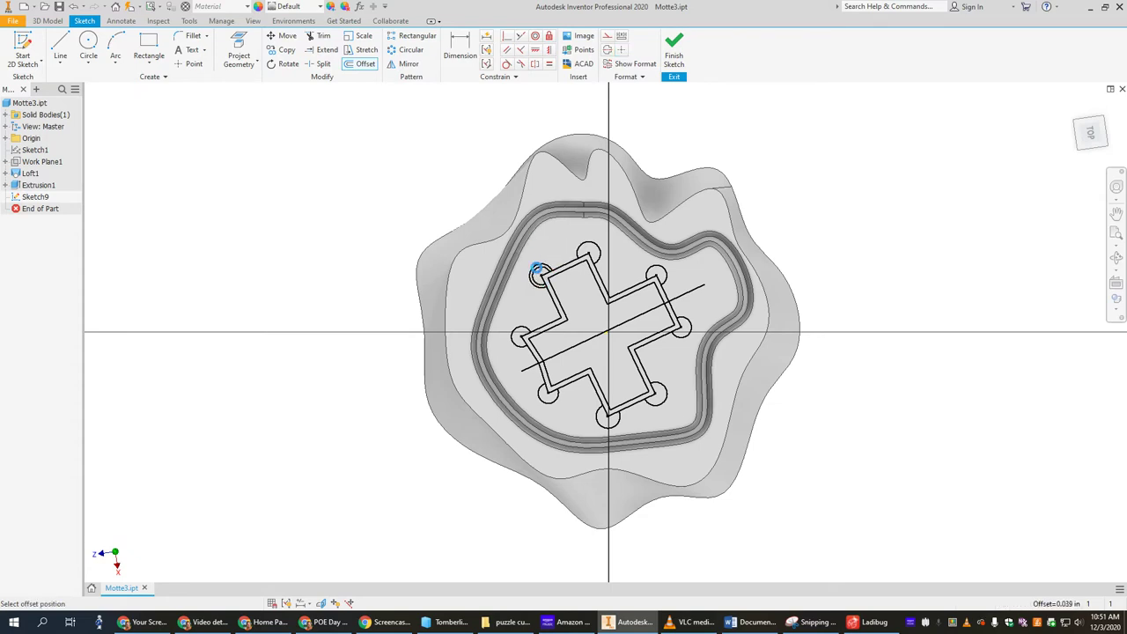
pyautogui.click(595, 253)
pyautogui.click(592, 252)
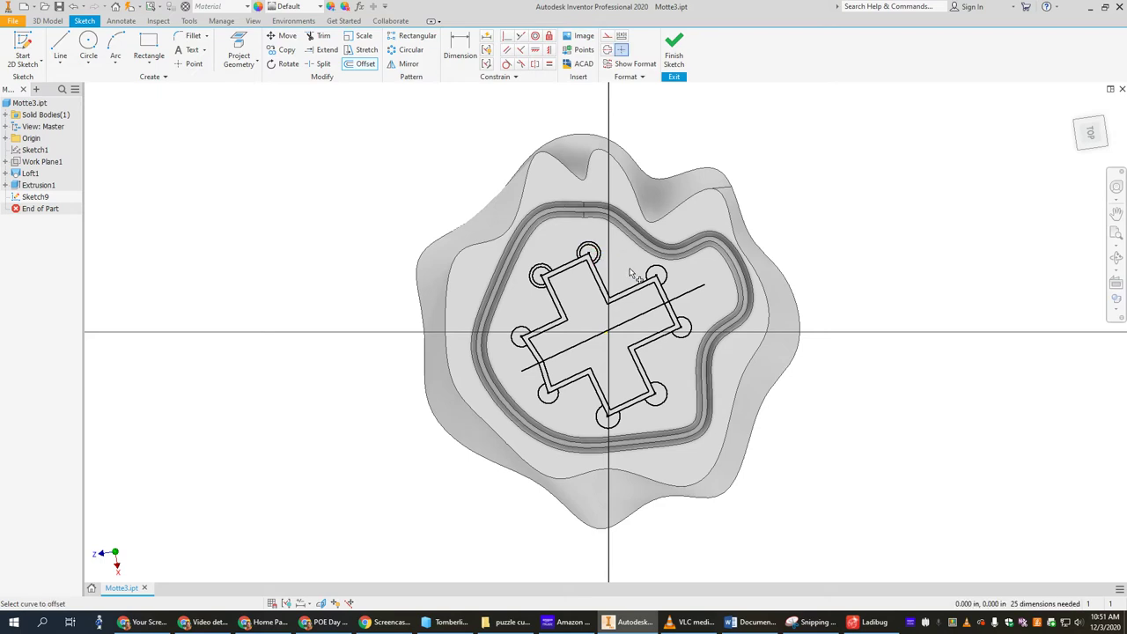
pyautogui.click(655, 275)
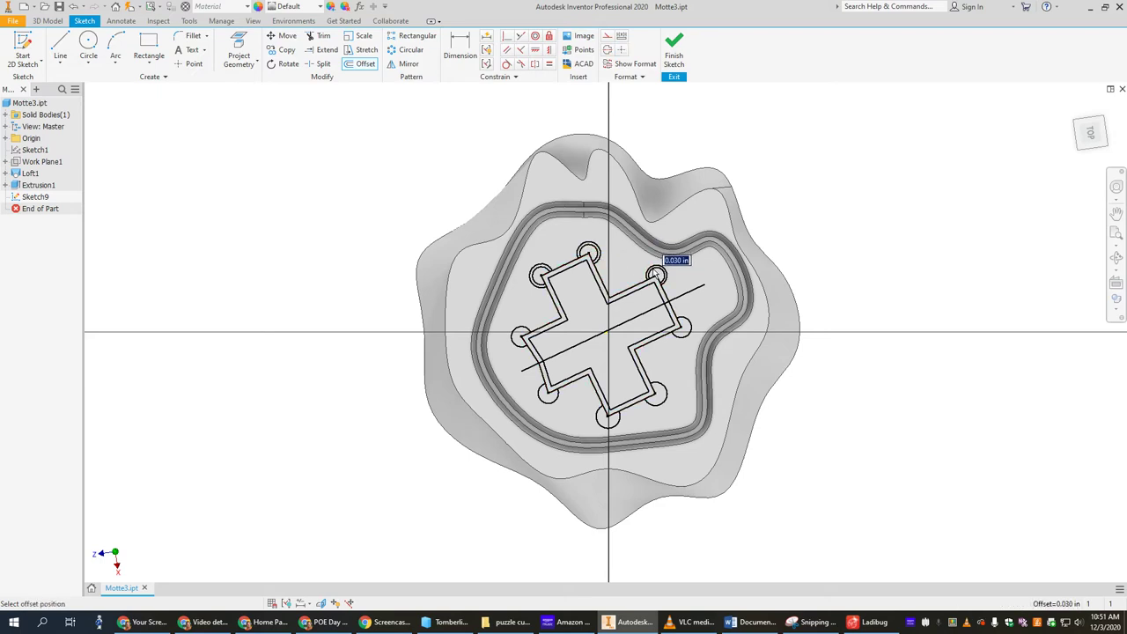
pyautogui.click(652, 269)
pyautogui.scroll(-3, 622, 302)
pyautogui.scroll(8, 493, 282)
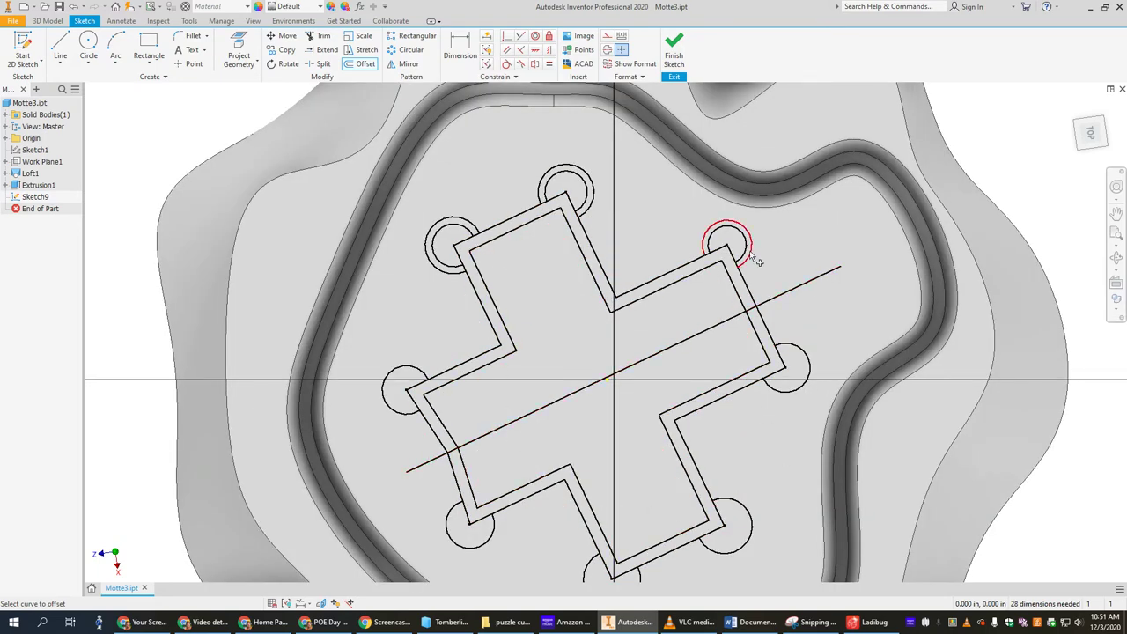
# Finish Sketch9 and begin extruding the thick cross wall profile at 0.250 in.
pyautogui.click(675, 56)
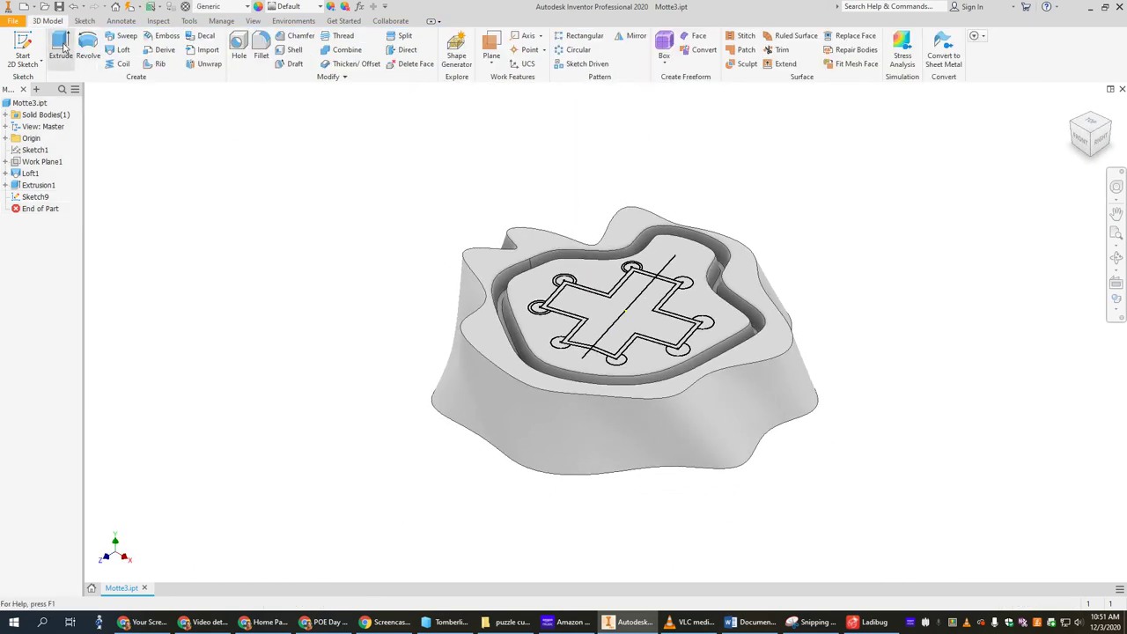
pyautogui.click(62, 49)
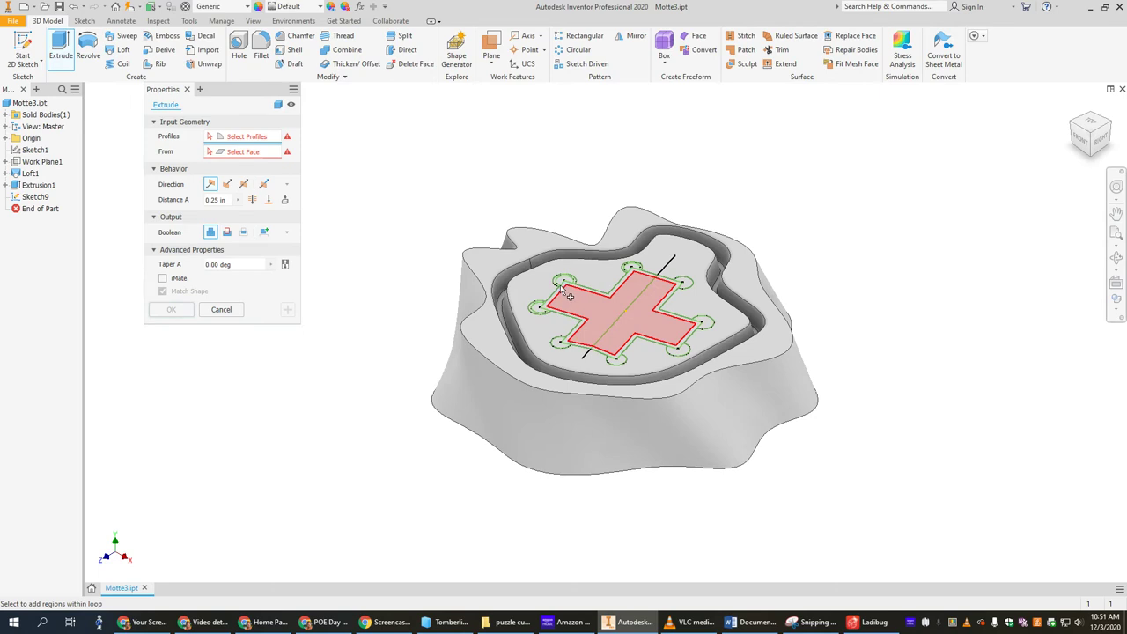
pyautogui.scroll(3, 560, 292)
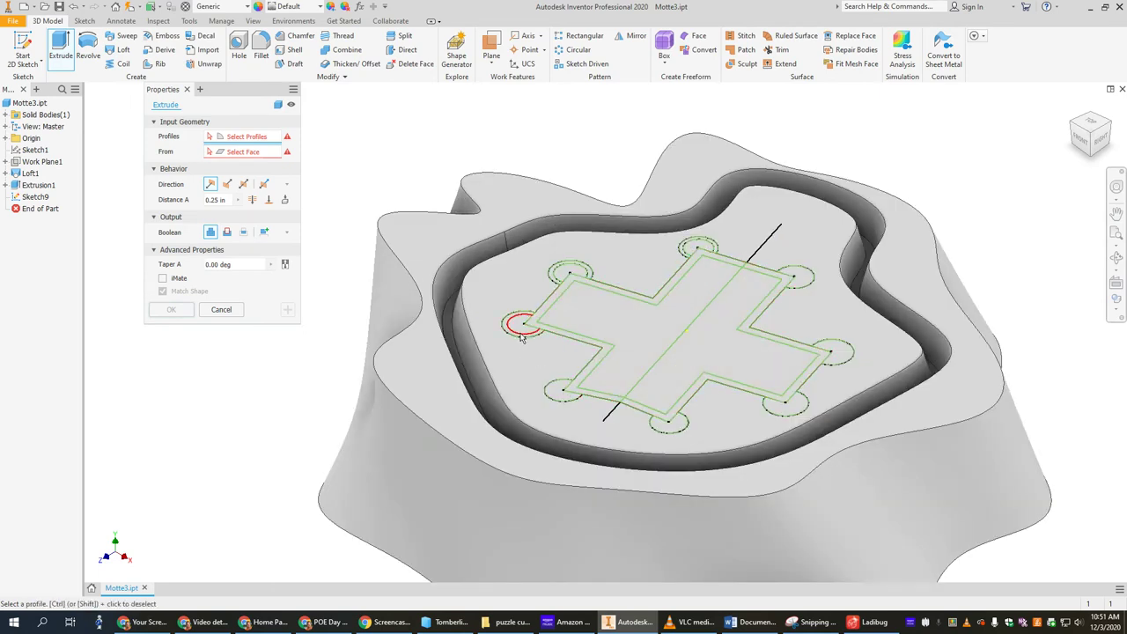
pyautogui.scroll(5, 535, 322)
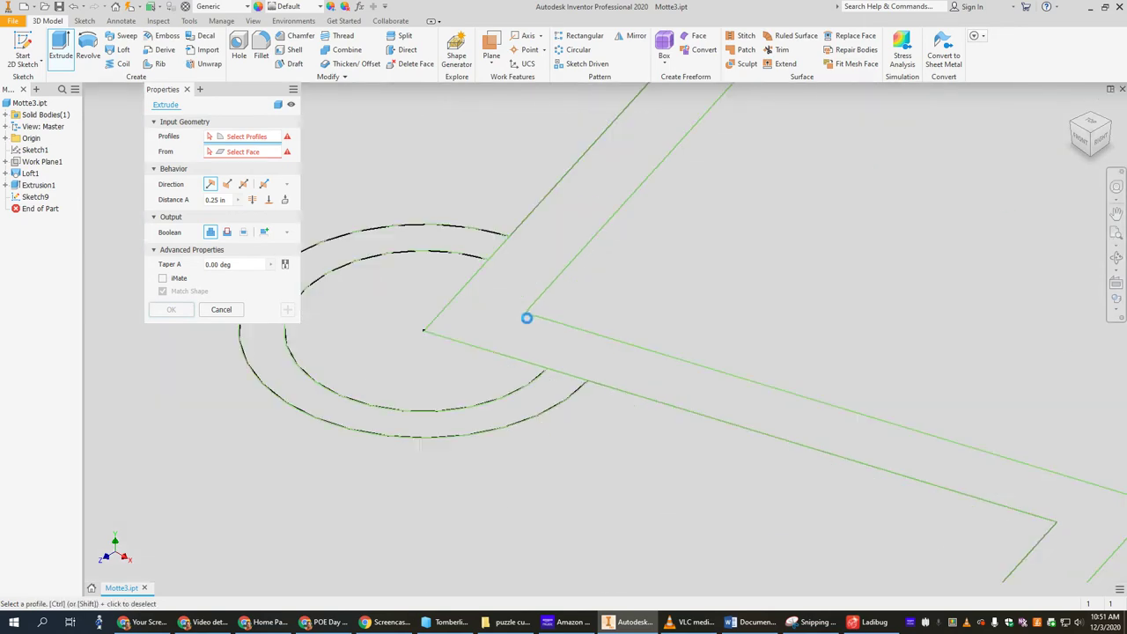
pyautogui.scroll(-3, 533, 332)
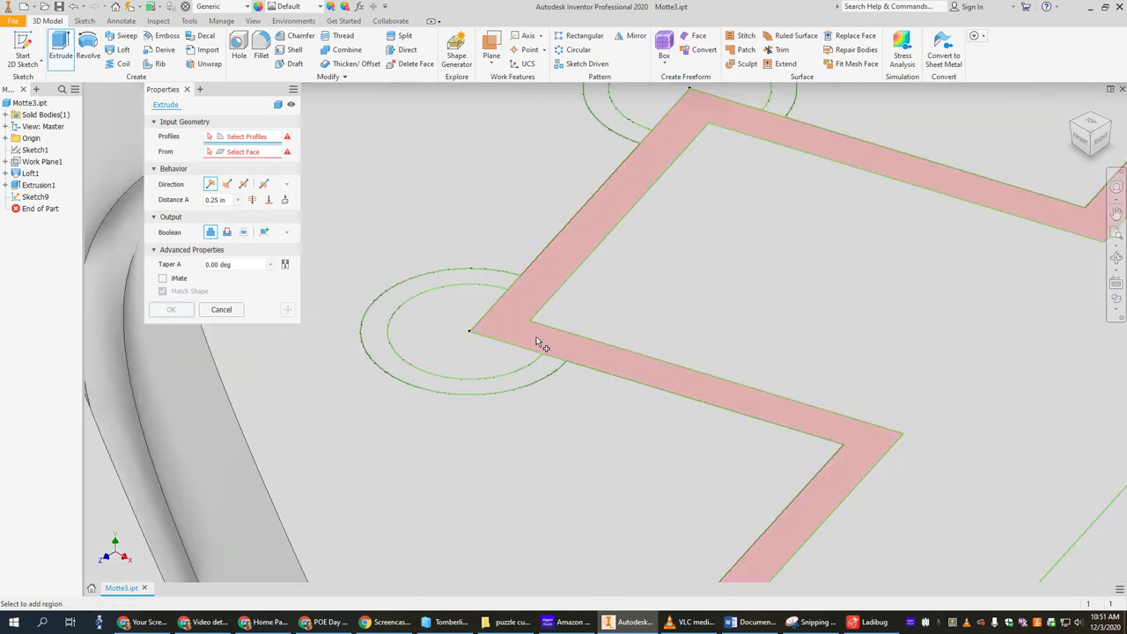
pyautogui.scroll(2, 540, 344)
pyautogui.scroll(-2, 575, 326)
pyautogui.click(549, 338)
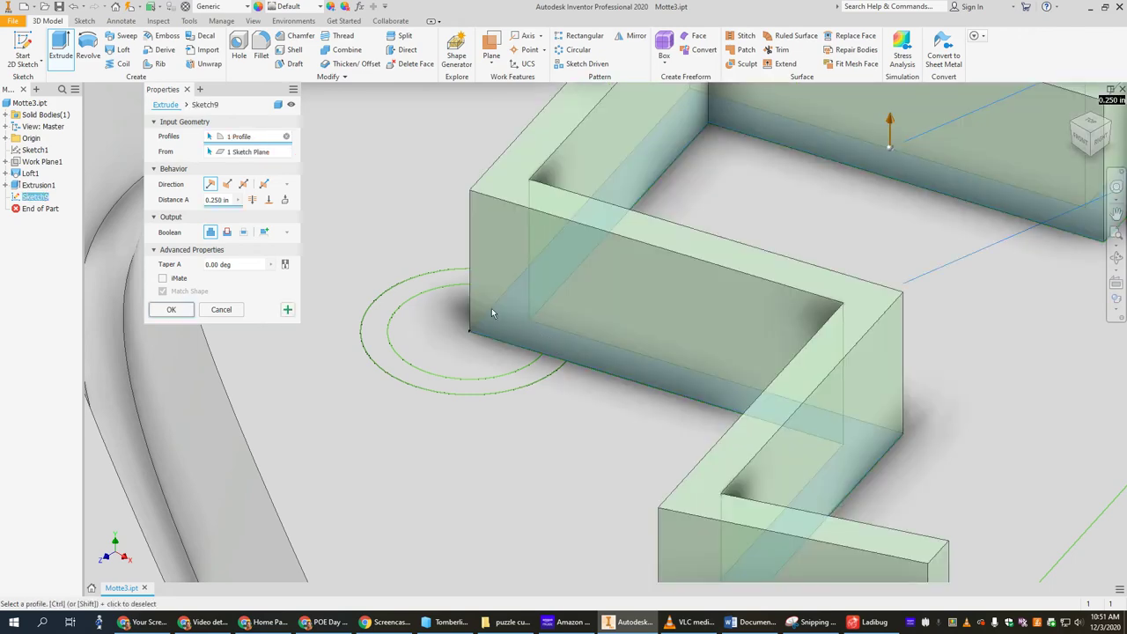
# Add the upper-left, top and upper-right tower rings and the zigzag wall region to the extrusion.
pyautogui.click(446, 280)
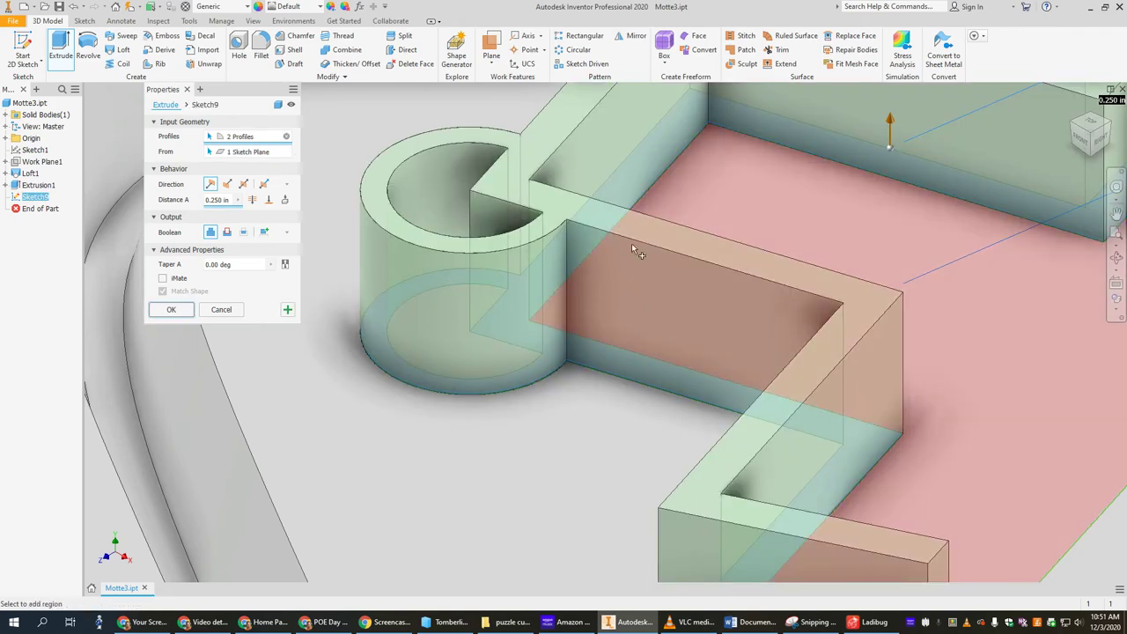
pyautogui.scroll(-4, 653, 242)
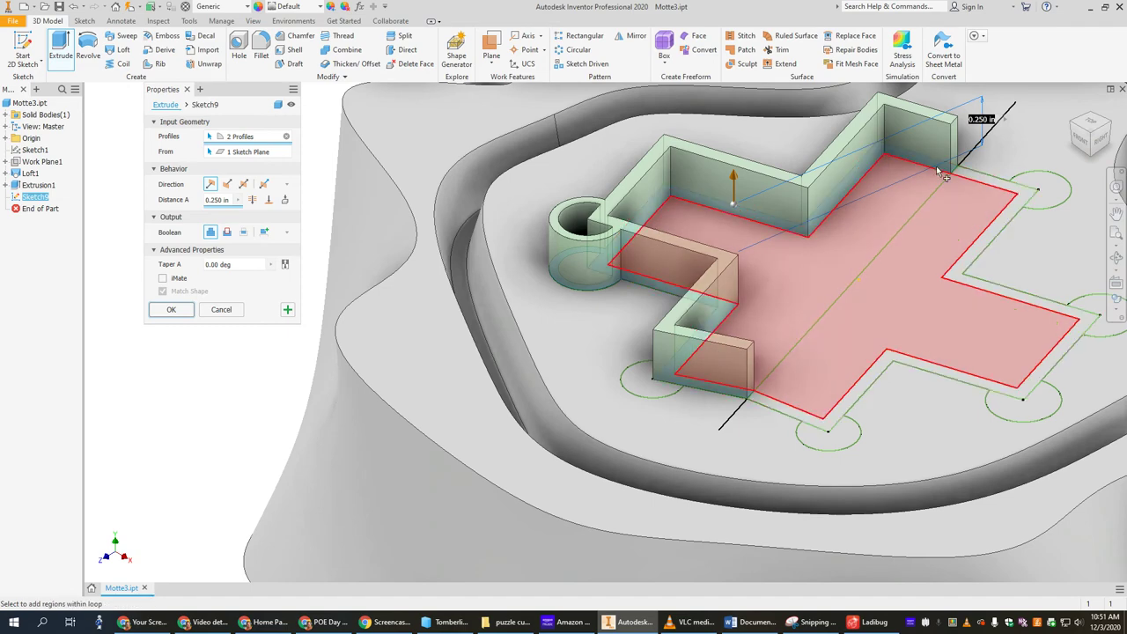
pyautogui.keyDown('shift'); pyautogui.moveTo(935, 176); pyautogui.dragTo(888, 233, button='middle'); pyautogui.keyUp('shift')
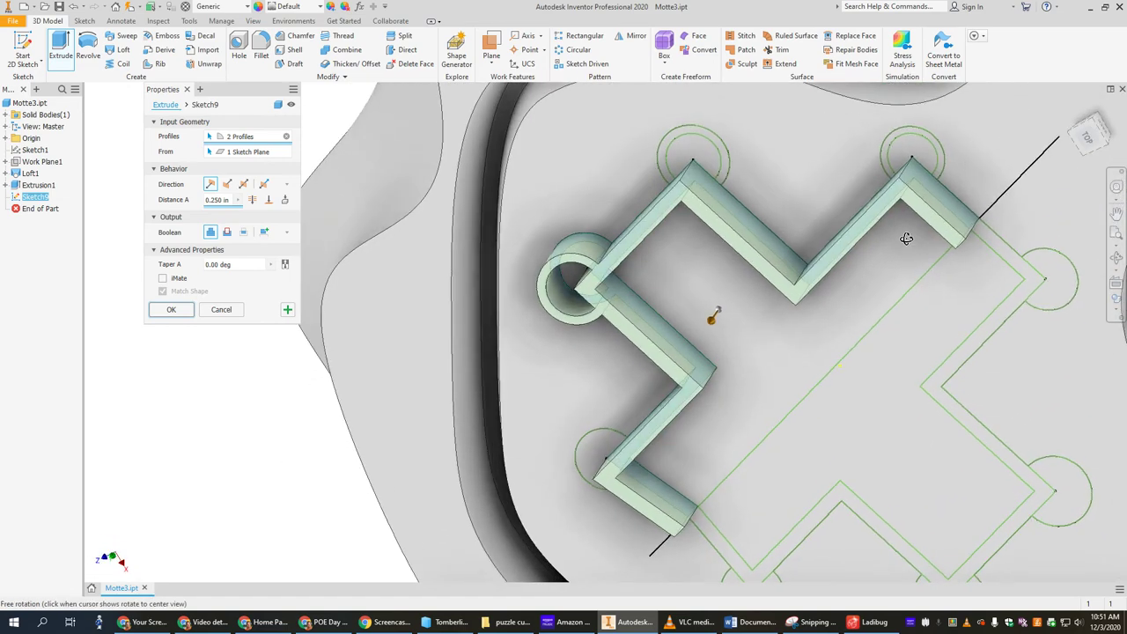
pyautogui.click(730, 165)
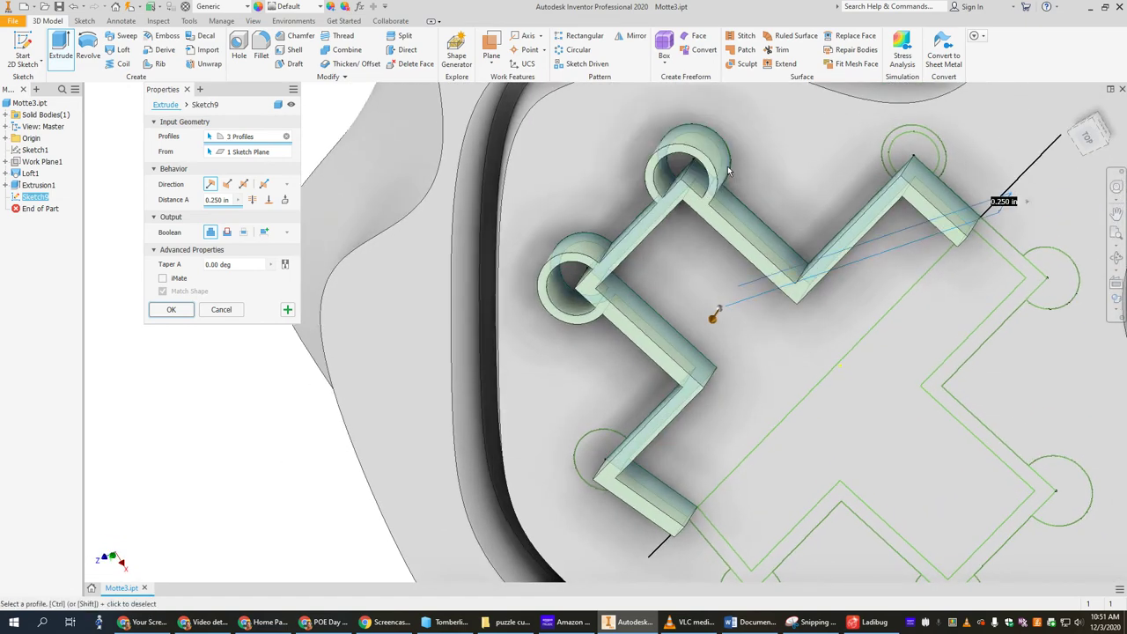
pyautogui.click(909, 139)
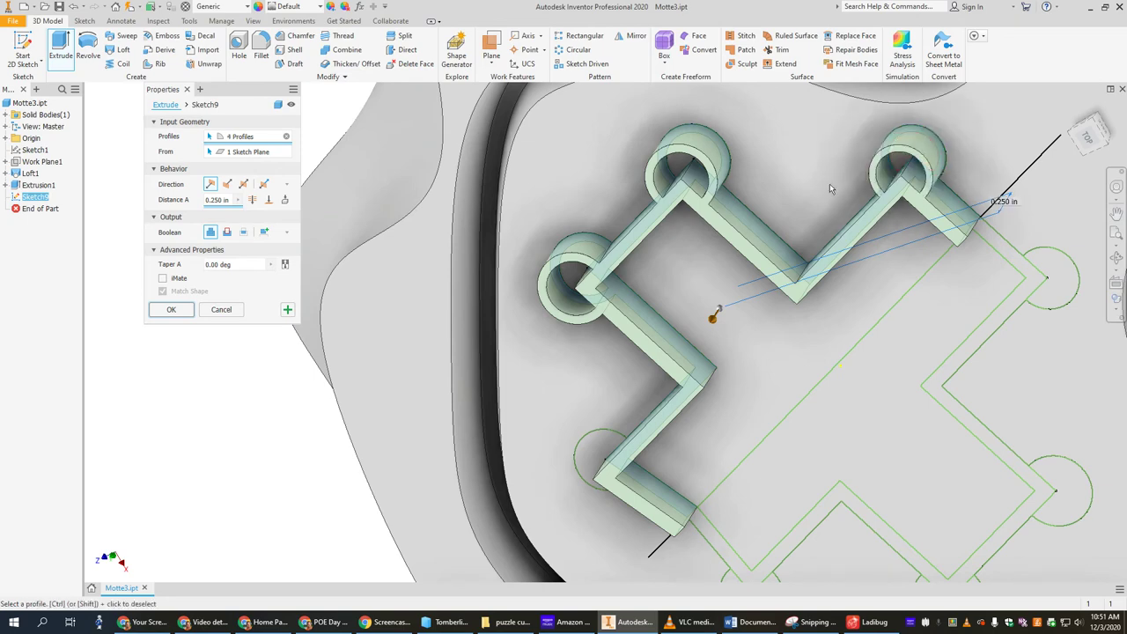
pyautogui.click(997, 240)
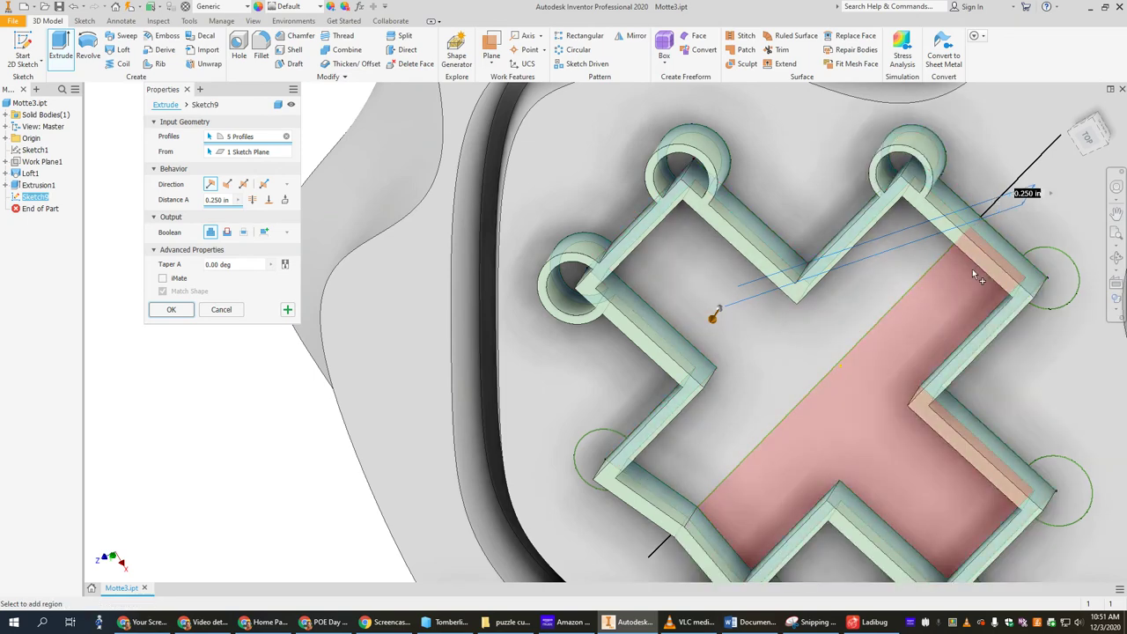
# Add the solid right and left towers, bringing the extrusion to seven profiles.
pyautogui.click(1065, 267)
pyautogui.scroll(-2, 1053, 270)
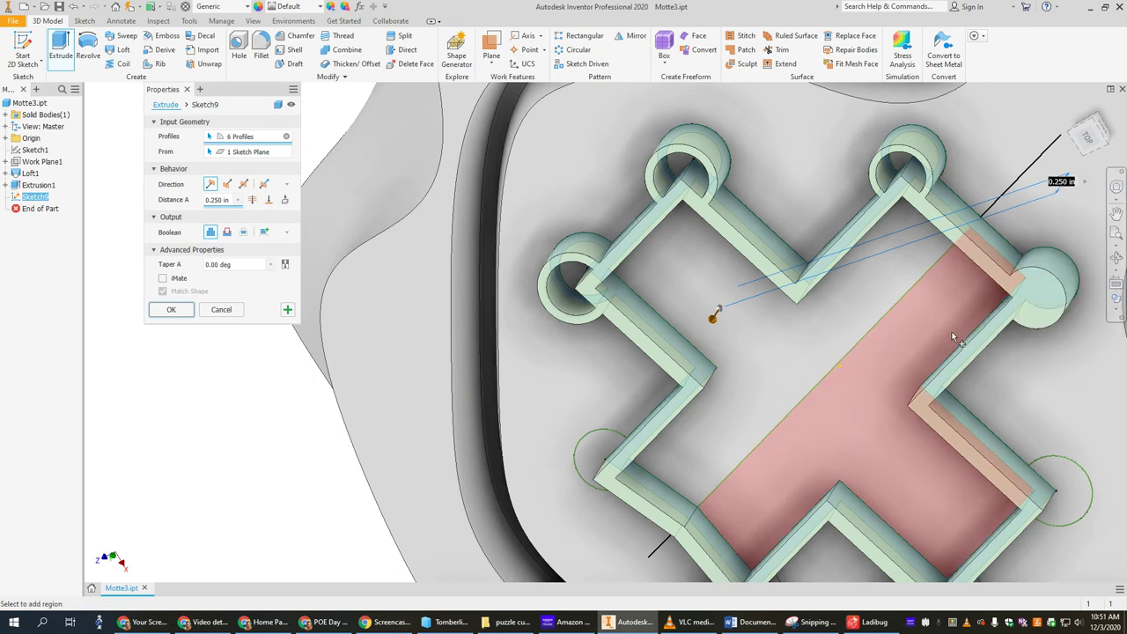
pyautogui.scroll(3, 956, 339)
pyautogui.scroll(-3, 956, 339)
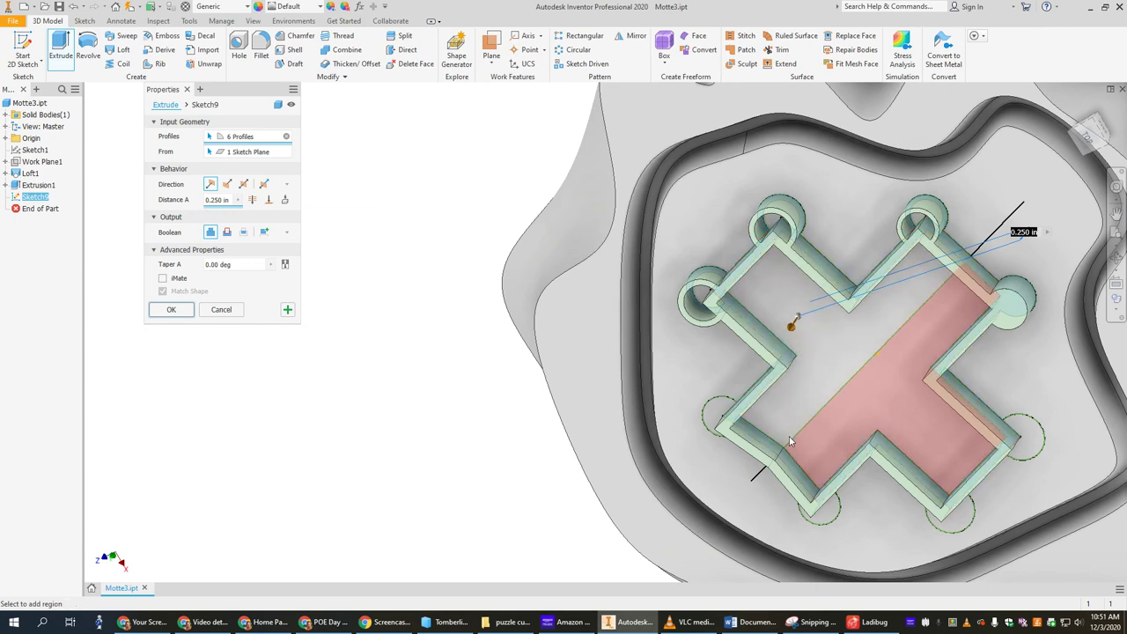
pyautogui.click(718, 419)
pyautogui.keyDown('shift'); pyautogui.moveTo(842, 370); pyautogui.dragTo(877, 293, button='middle'); pyautogui.keyUp('shift')
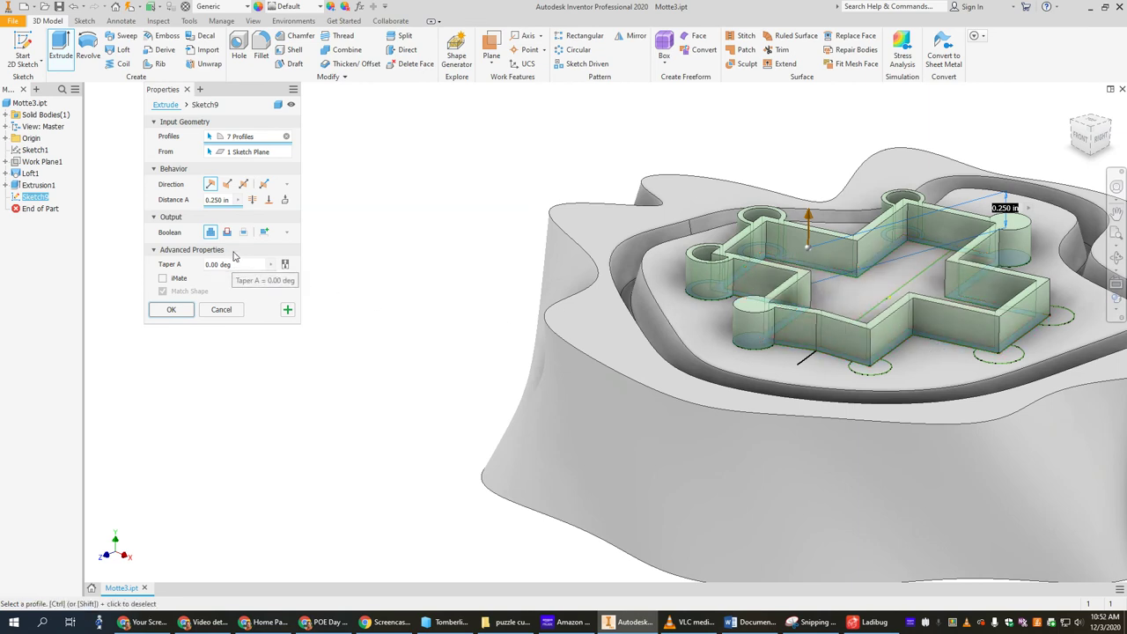
# Change the extrude distance from 0.25 in to 0.5 in for the cross walls and towers.
pyautogui.doubleClick(220, 201)
pyautogui.write('.5')
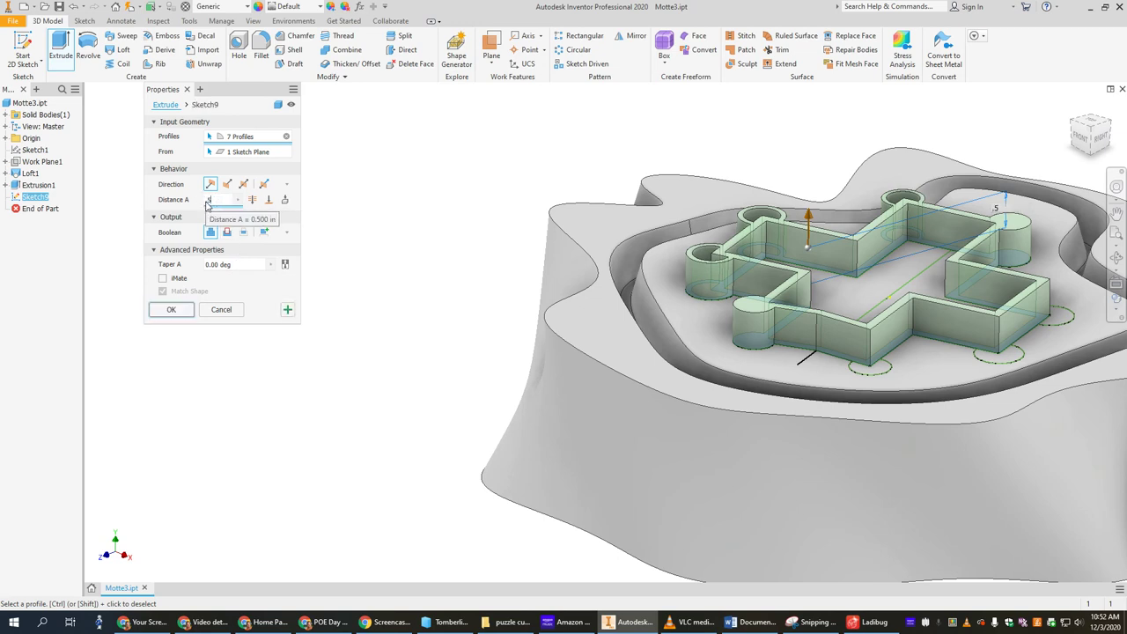
pyautogui.write('5')
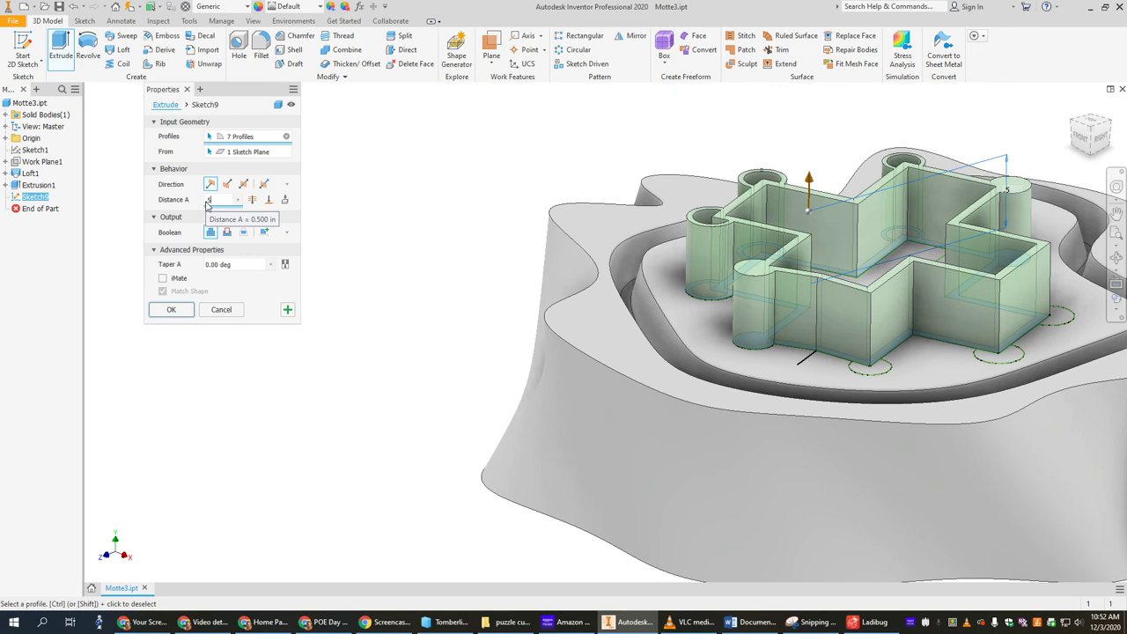